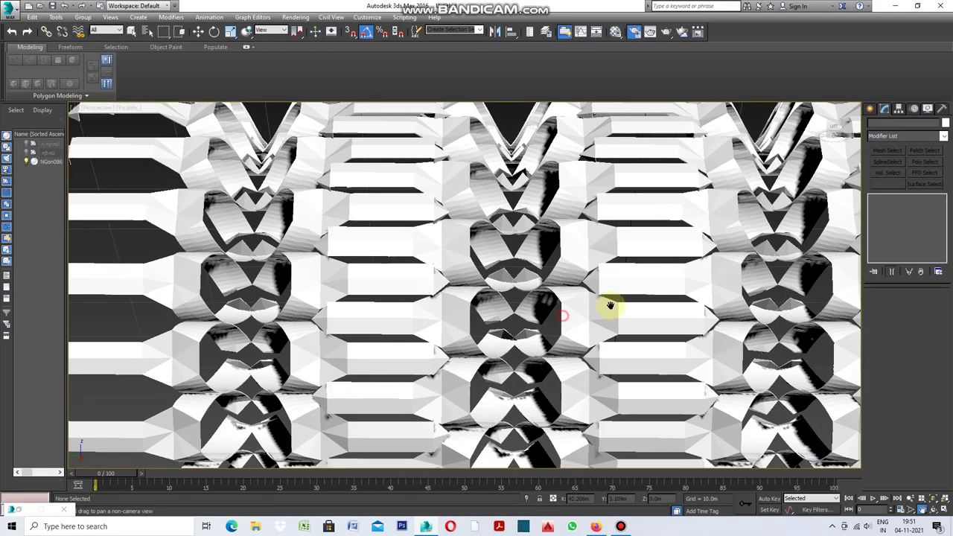
Step: Pan and orbit the Perspective view across the wavy facade modules
middle_click_drag(611, 308, 687, 278)
mouse_move(659, 326)
middle_mouse_down()
mouse_move(559, 279)
mouse_move(531, 251)
mouse_move(524, 335)
mouse_move(541, 341)
mouse_move(563, 379)
mouse_move(684, 310)
mouse_move(559, 353)
mouse_move(649, 320)
mouse_move(645, 255)
mouse_move(663, 277)
mouse_move(700, 277)
middle_mouse_up()
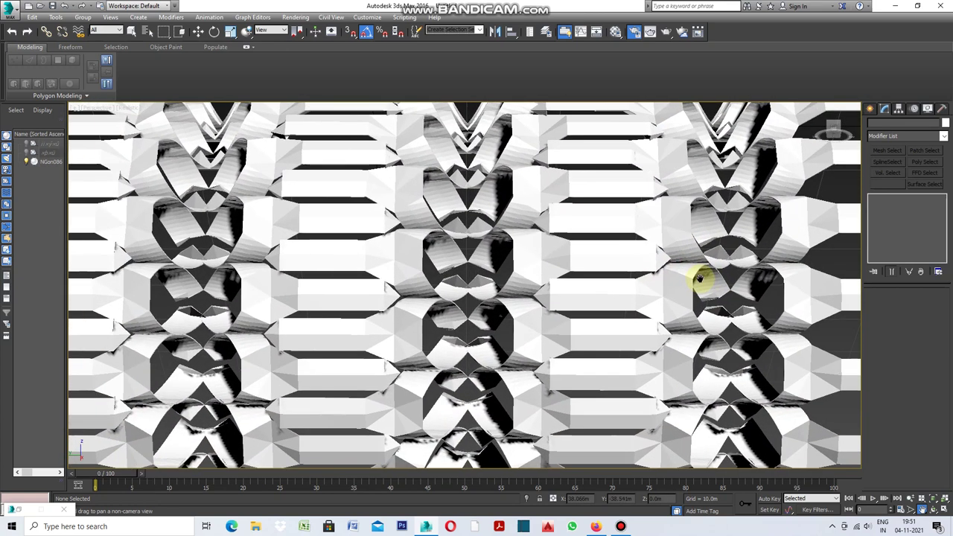
left_click(934, 510)
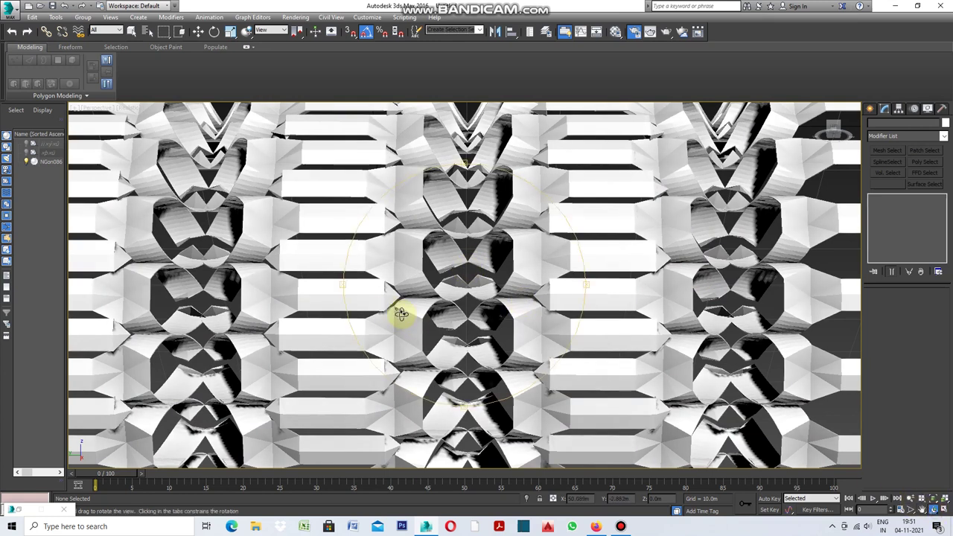
mouse_move(349, 295)
left_mouse_down()
mouse_move(384, 330)
mouse_move(421, 336)
mouse_move(198, 310)
mouse_move(168, 283)
left_mouse_up()
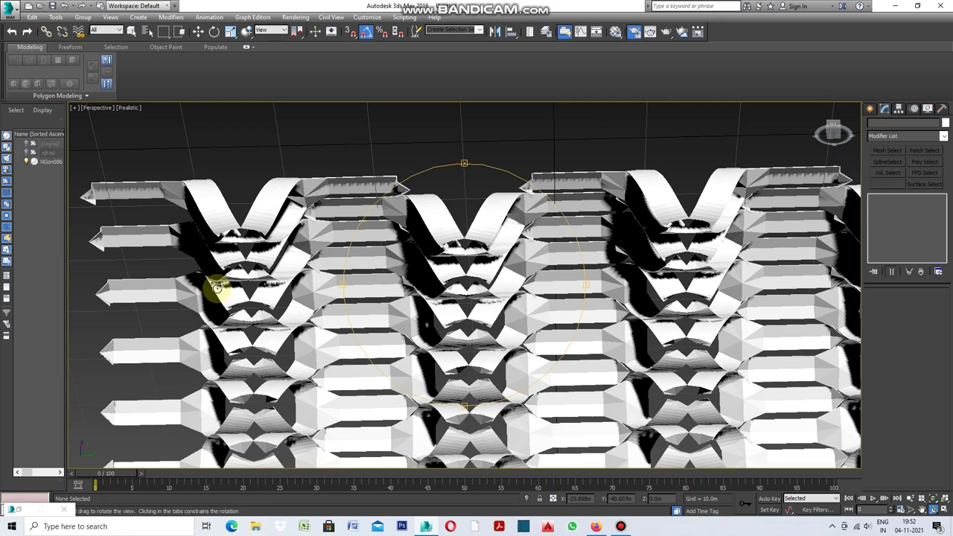
scroll(428, 266, "down", 3)
scroll(445, 365, "down", 2)
scroll(473, 405, "up", 5)
Step: Orbit the facade to a less tilted angle, then restore the four-viewport layout
mouse_move(498, 402)
left_mouse_down()
mouse_move(462, 362)
mouse_move(598, 300)
mouse_move(571, 290)
mouse_move(611, 291)
left_mouse_up()
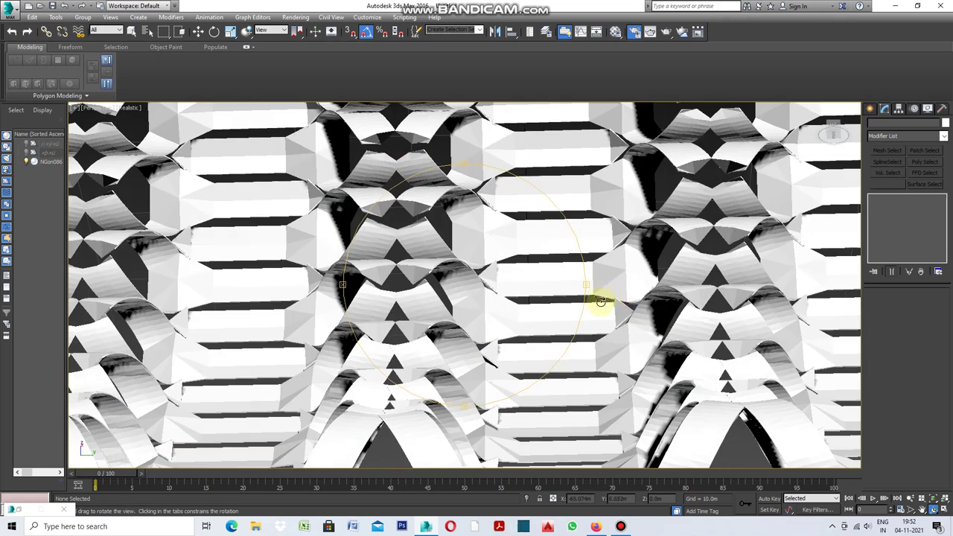
scroll(601, 301, "down", 5)
scroll(604, 287, "down", 2)
scroll(579, 210, "up", 6)
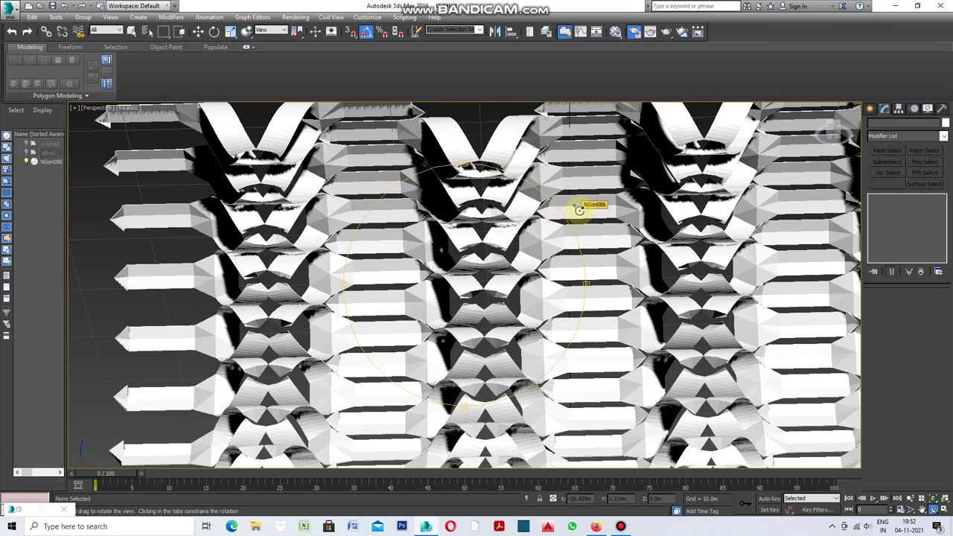
mouse_move(336, 298)
left_mouse_down()
mouse_move(366, 298)
mouse_move(357, 298)
left_mouse_up()
mouse_move(783, 270)
left_mouse_down()
mouse_move(570, 249)
mouse_move(581, 202)
mouse_move(551, 194)
left_mouse_up()
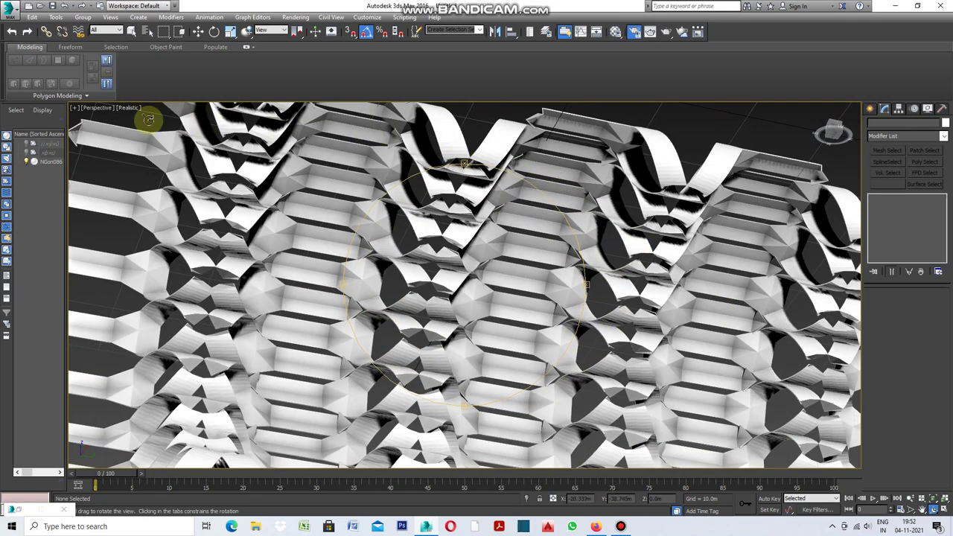
left_click(74, 109)
left_click(93, 117)
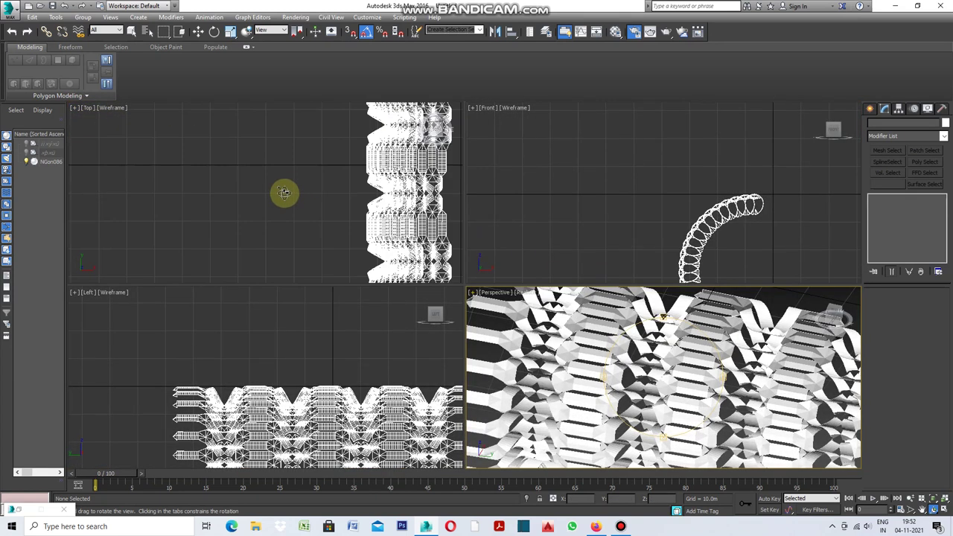
Step: Arc Rotate the Top viewport in several passes to tilt the facade into a strip
left_click_drag(241, 164, 304, 176)
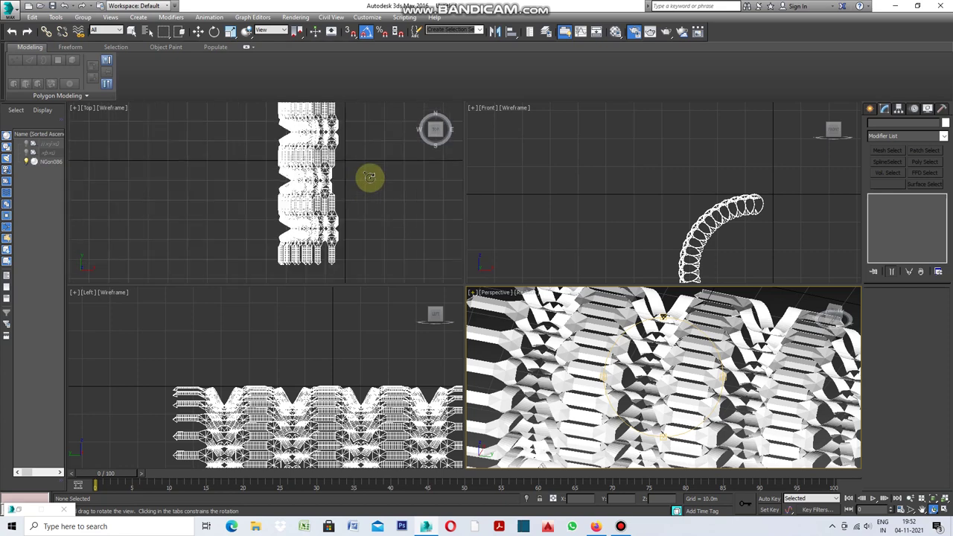
left_click_drag(370, 176, 221, 194)
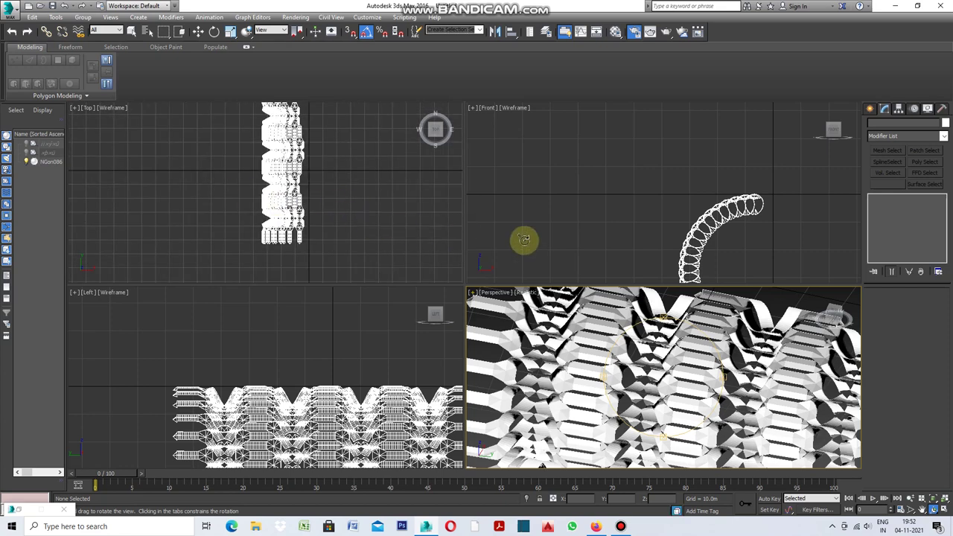
left_click_drag(276, 206, 298, 199)
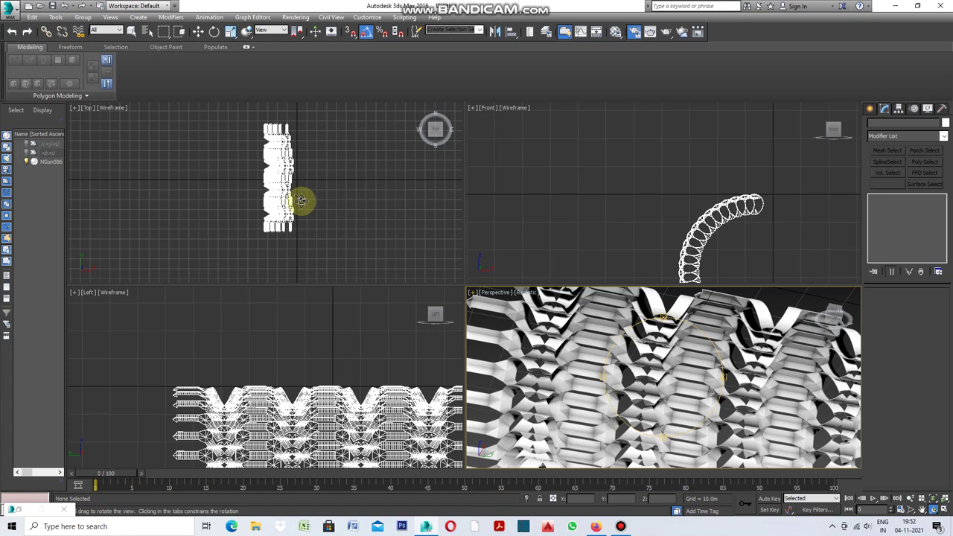
left_click_drag(290, 202, 322, 201)
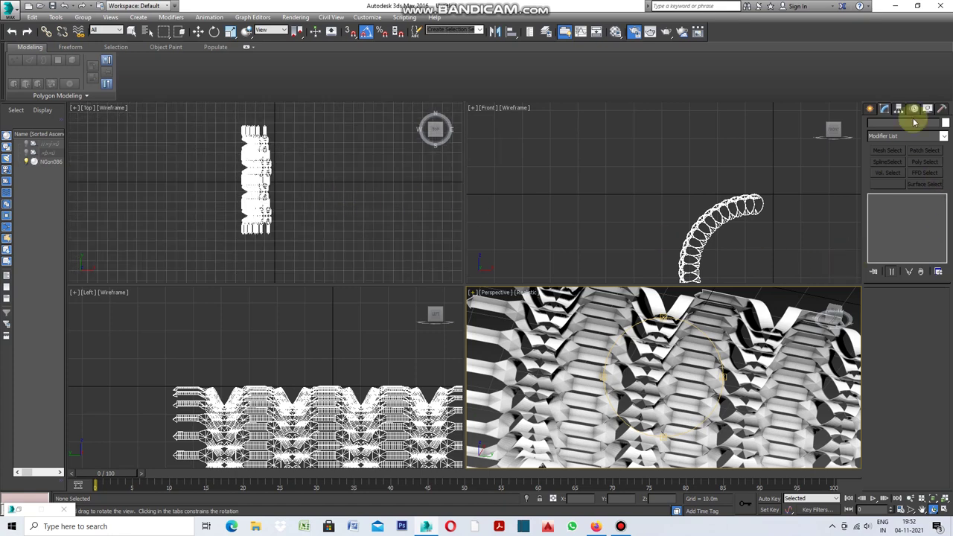
Step: Pick the NGon tool from Create > Shapes > Splines
left_click(871, 110)
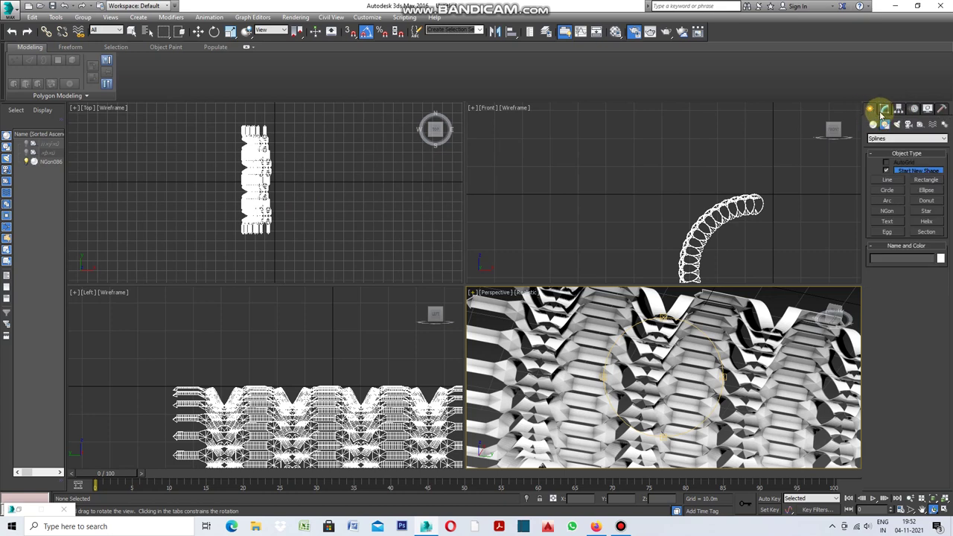
left_click(888, 211)
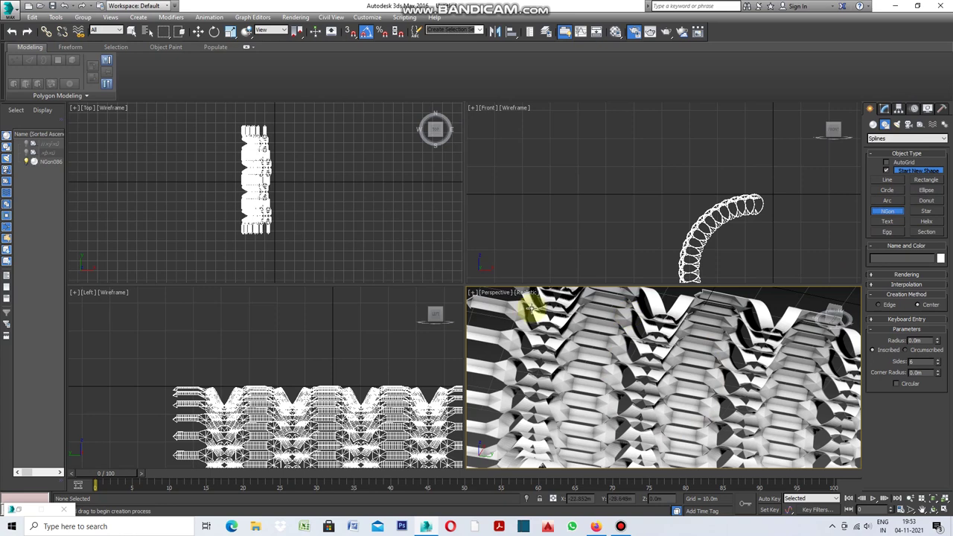
scroll(244, 216, "down", 2)
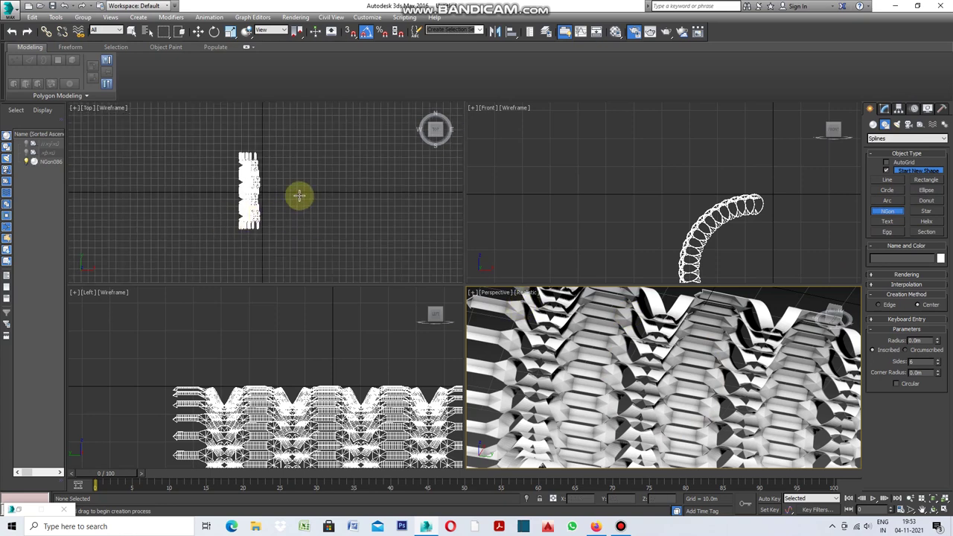
scroll(297, 194, "up", 1)
scroll(286, 198, "down", 1)
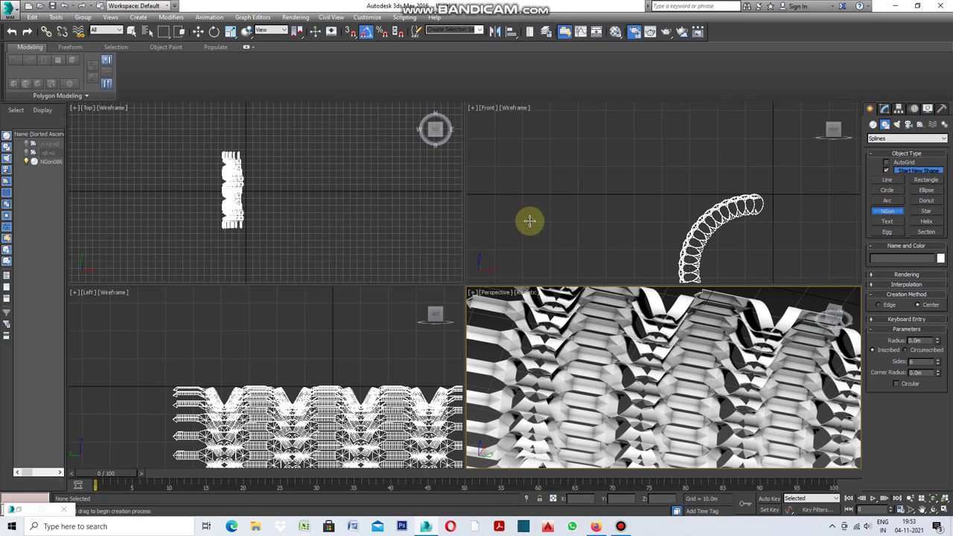
scroll(535, 197, "down", 2)
scroll(452, 209, "down", 2)
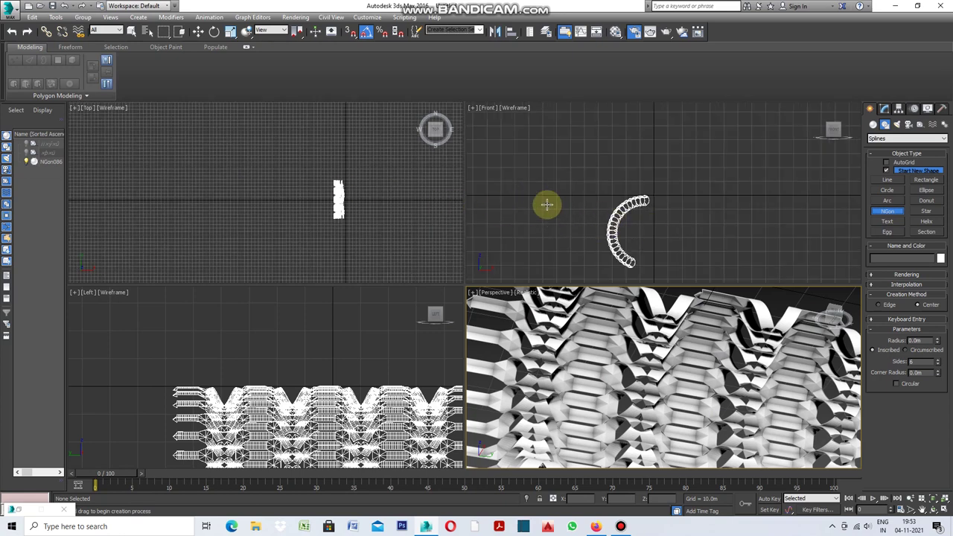
scroll(509, 209, "down", 2)
scroll(600, 210, "up", 1)
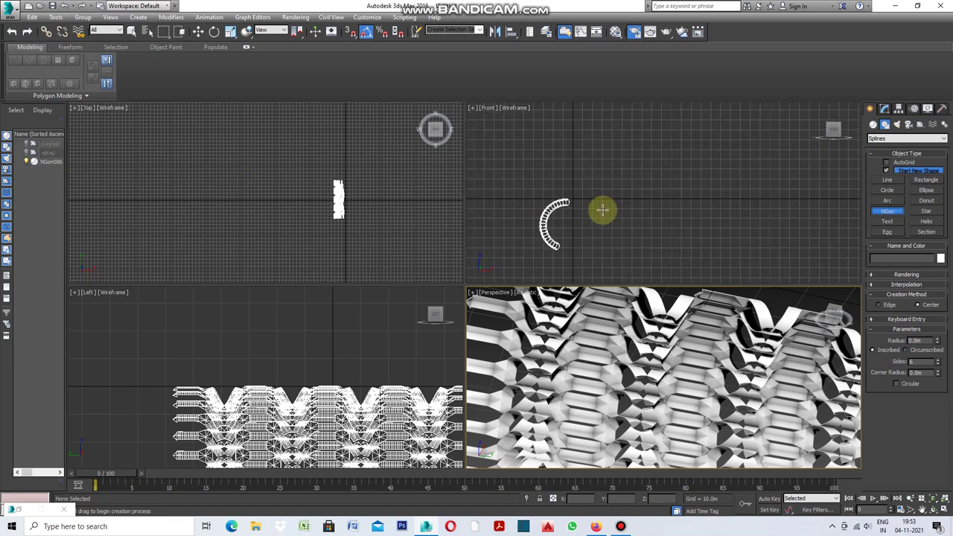
scroll(596, 202, "up", 1)
scroll(598, 197, "up", 1)
Step: Draw a six-sided NGon087 of radius 1.237m in the Front view
left_click_drag(599, 191, 601, 195)
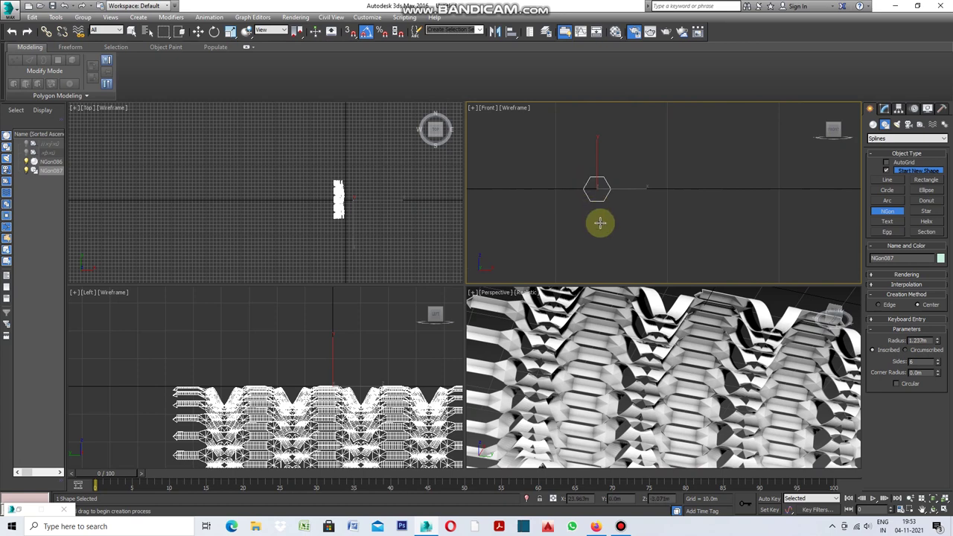
left_click_drag(598, 189, 618, 193)
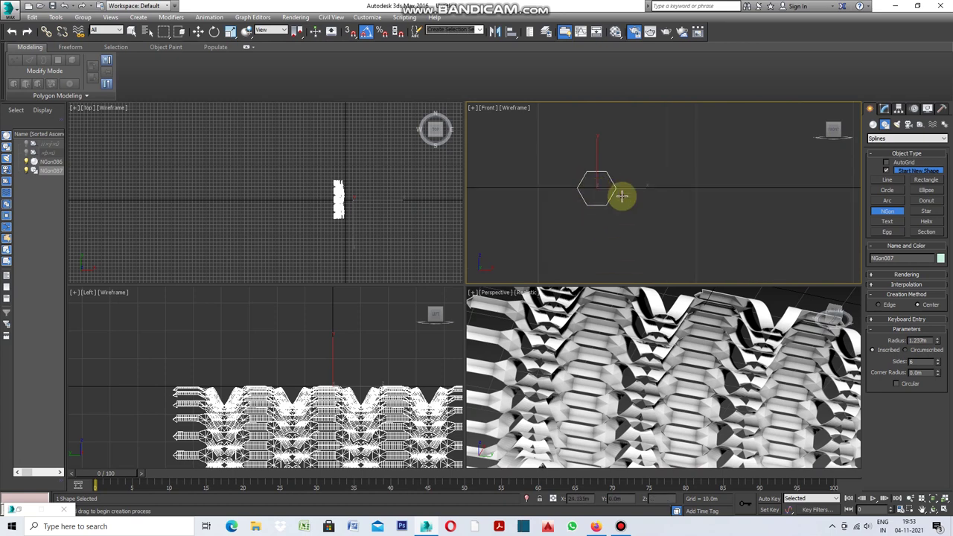
left_click(472, 109)
Step: Maximize the Front view, convert NGon087 to Editable Poly, and select its polygon face
left_click(488, 117)
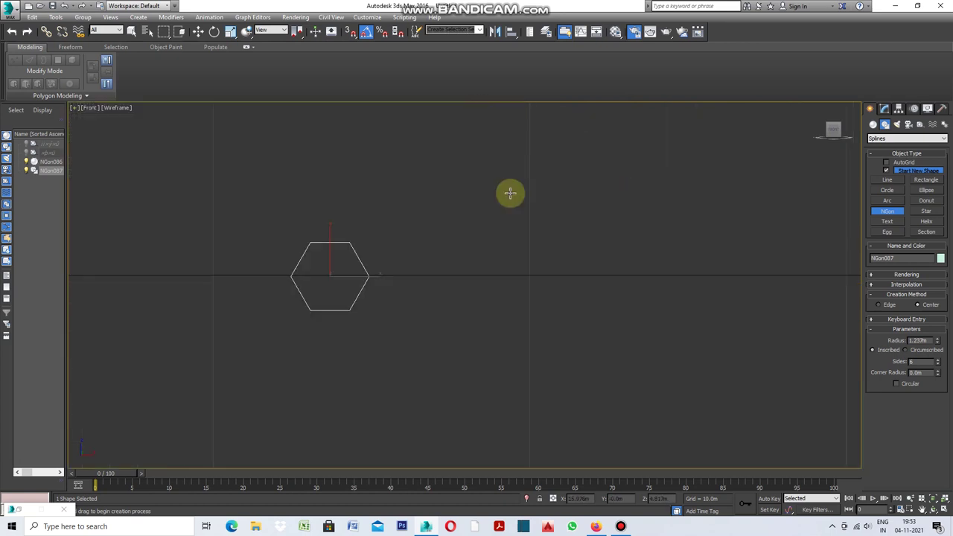
right_click(415, 240)
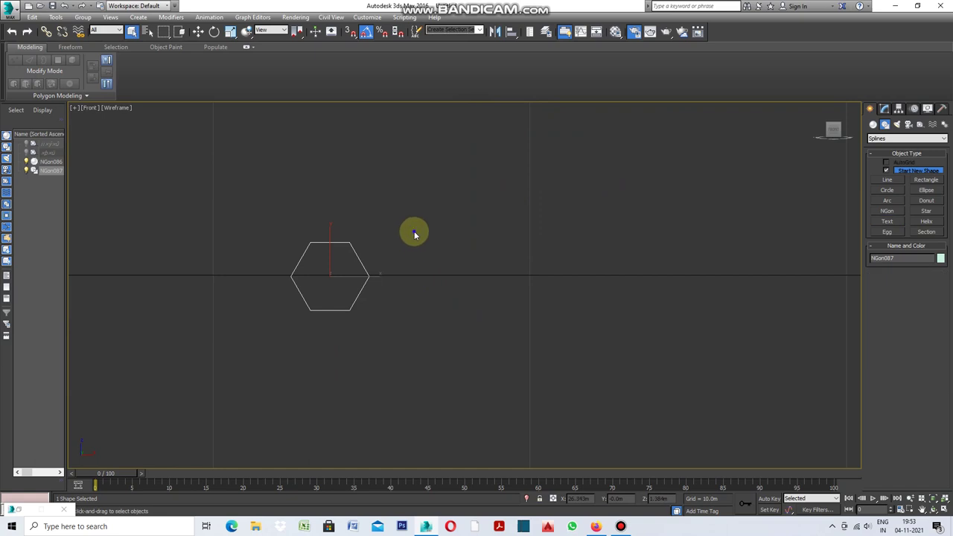
right_click(416, 236)
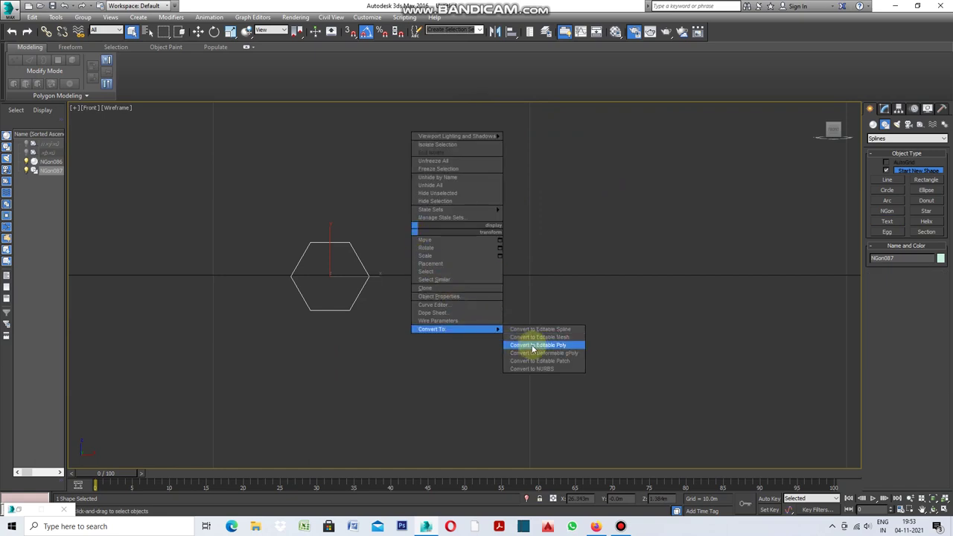
left_click(537, 346)
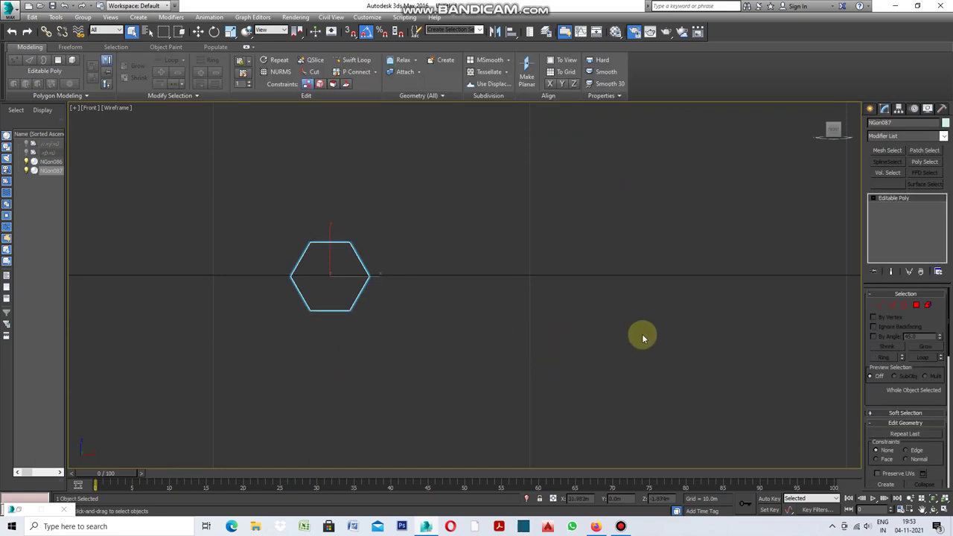
left_click(918, 307)
left_click_drag(517, 208, 277, 338)
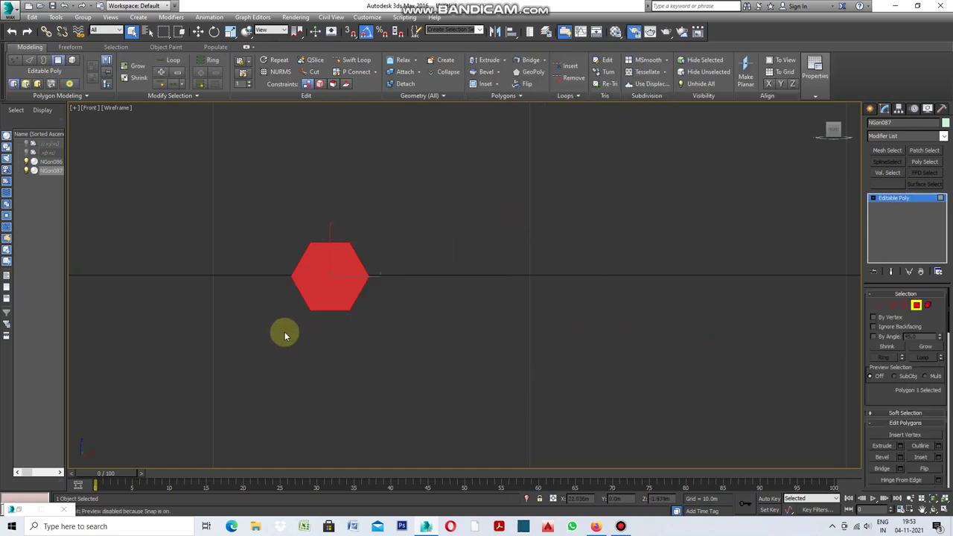
Step: Extrude two angled arms and a downward stem from the hexagon's edges
key("2")
key("w")
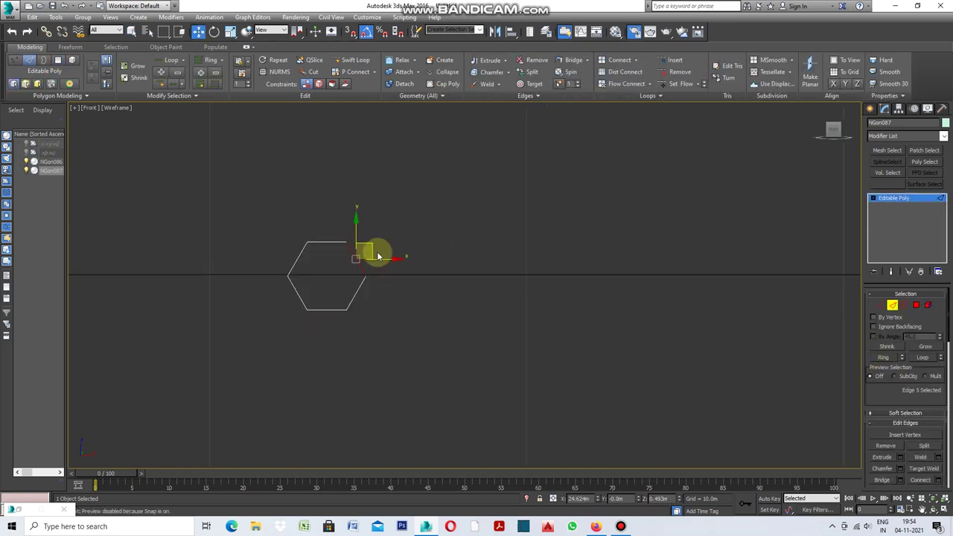
mouse_move(372, 245)
left_mouse_down("shift")
mouse_move(541, 152)
mouse_move(533, 156)
left_mouse_up("shift")
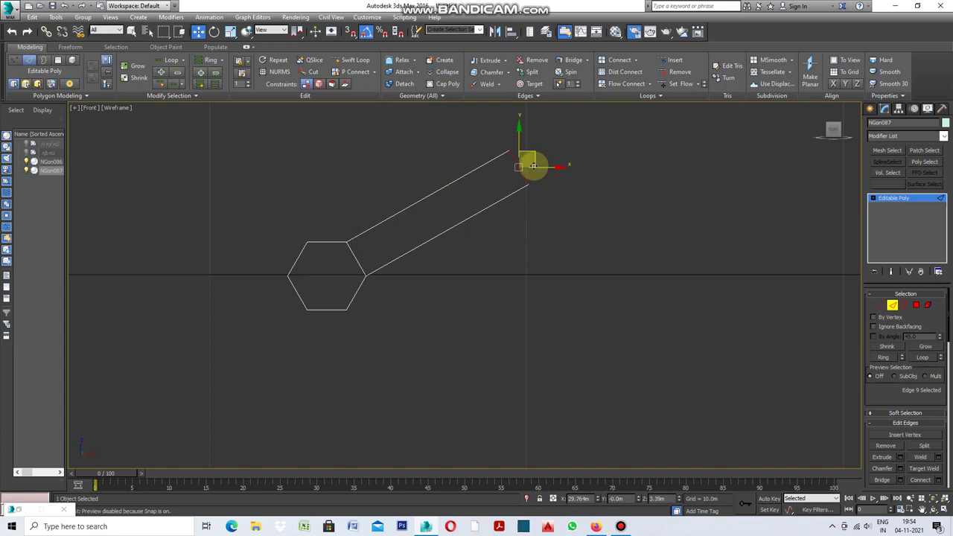
left_click(296, 257)
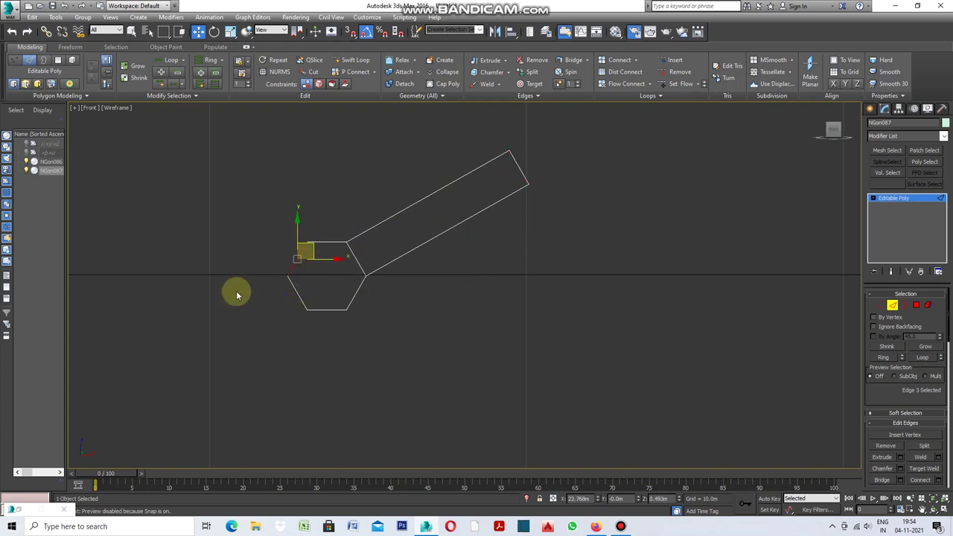
left_click_drag(312, 250, 178, 170, "shift")
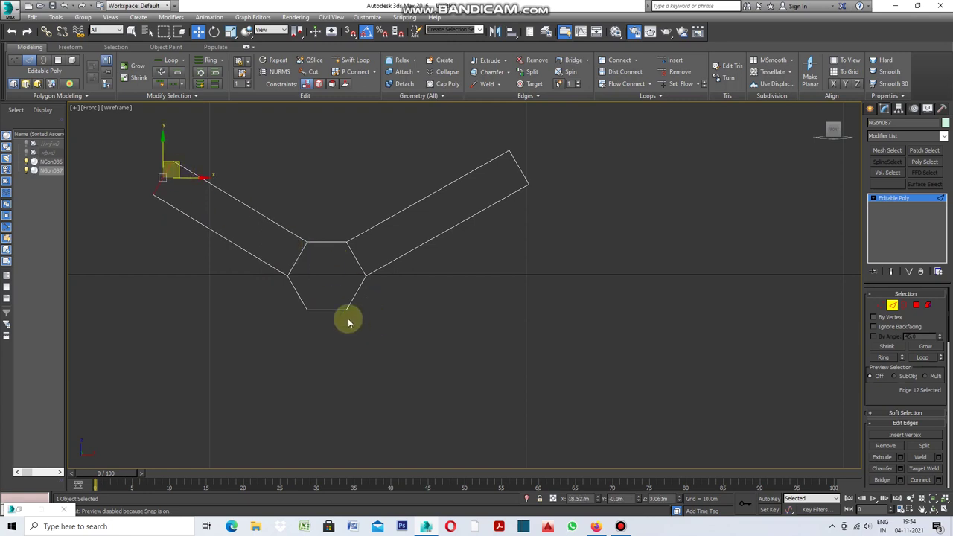
left_click(324, 308)
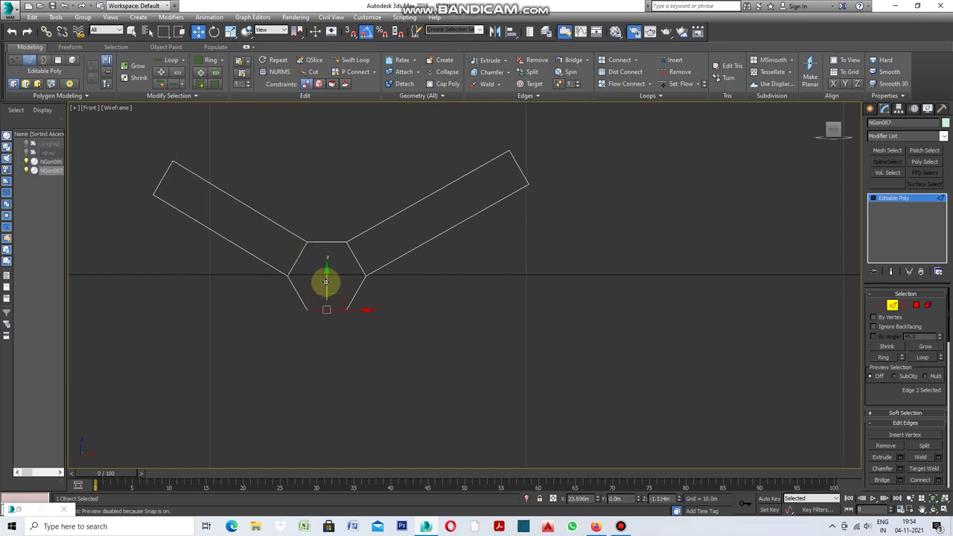
left_click_drag(325, 284, 318, 410, "shift")
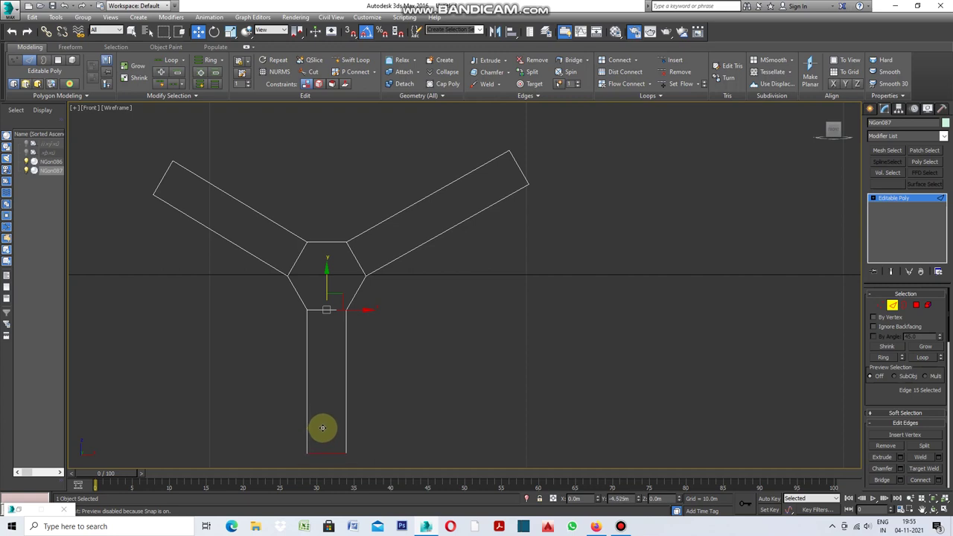
Step: Nudge the left arm's end edge outward and select the long edges of all three arms
left_click(454, 413)
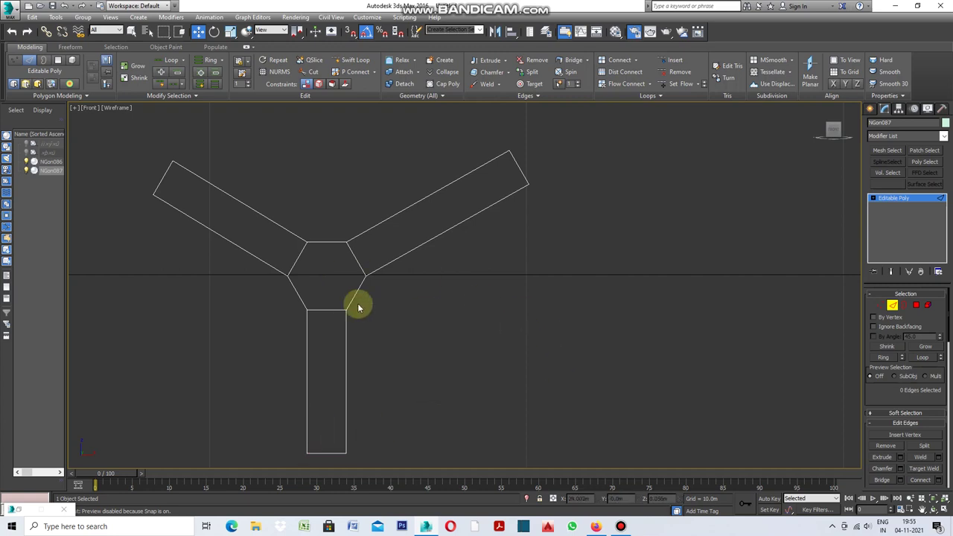
left_click_drag(183, 161, 138, 203)
left_click(183, 193)
left_click(161, 179)
left_click_drag(171, 165, 168, 162)
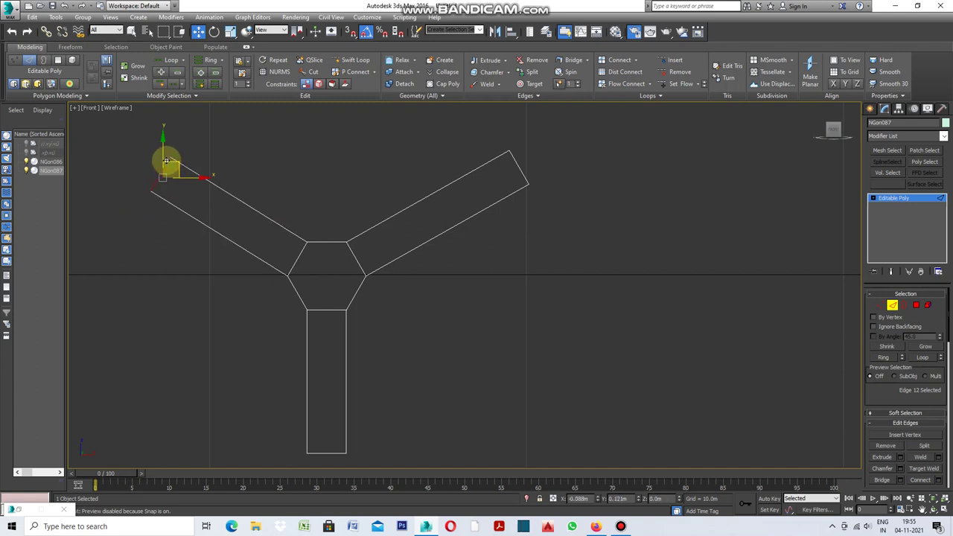
left_click_drag(167, 161, 163, 155)
left_click_drag(455, 149, 415, 306)
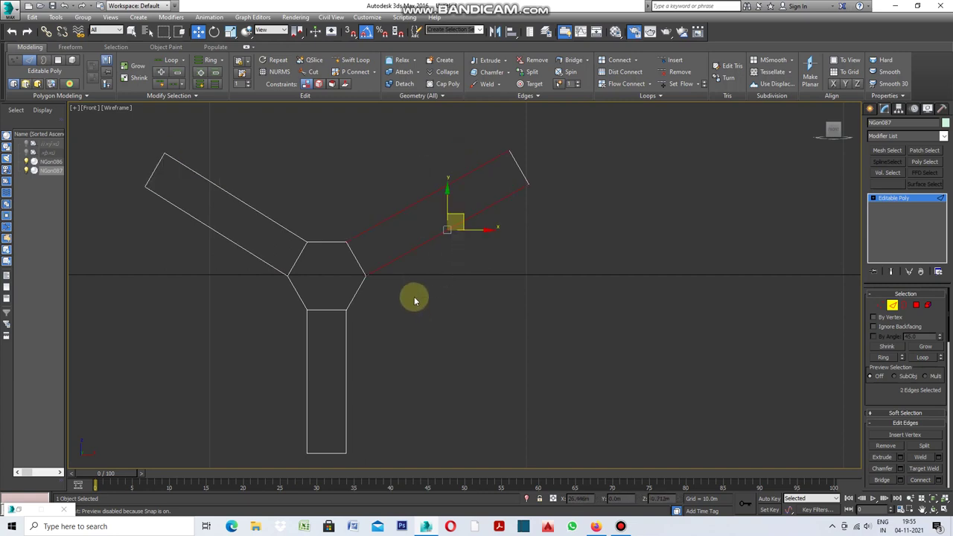
left_click_drag(266, 187, 213, 248, "ctrl")
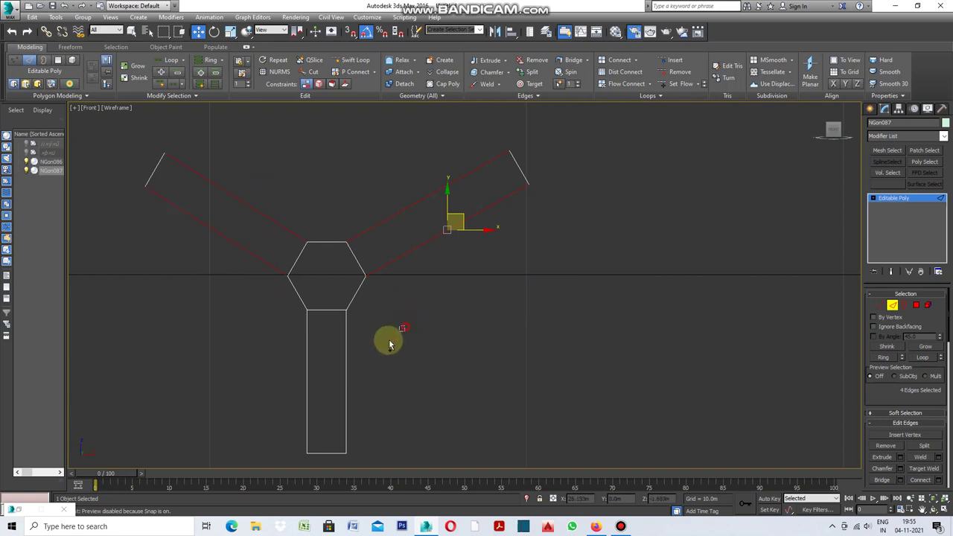
left_click_drag(402, 328, 302, 376, "ctrl")
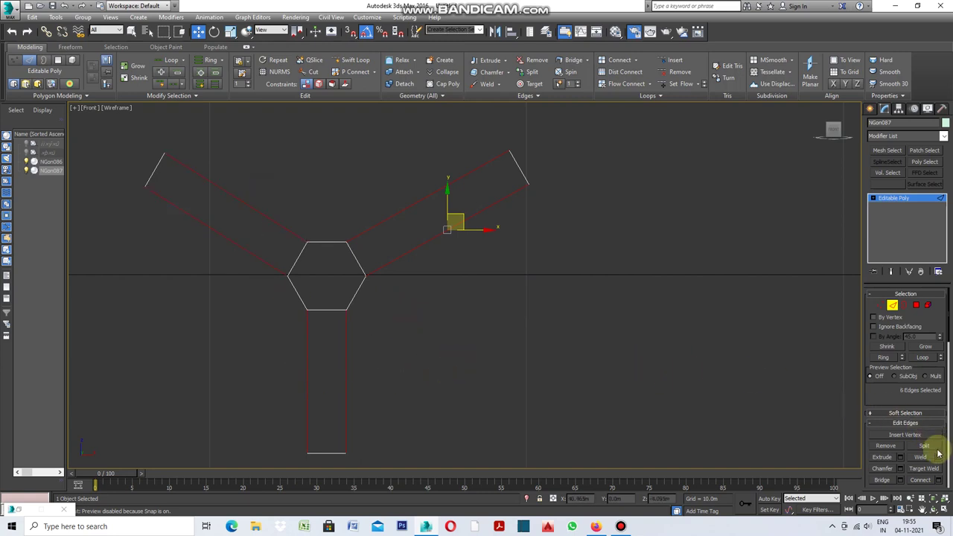
Step: Connect the arms' long edges with 33 crosswise segments, then switch to Polygon level
left_click(936, 481)
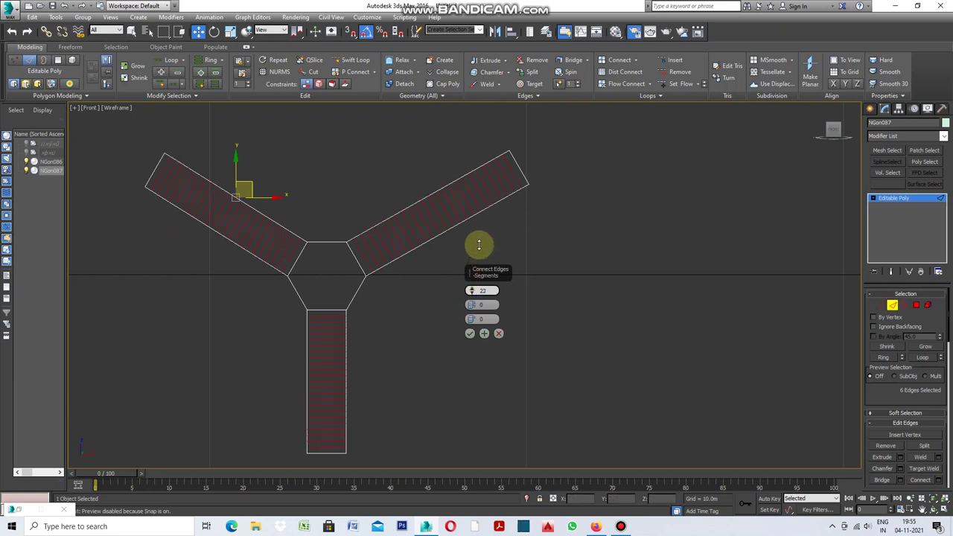
left_click_drag(480, 239, 481, 230)
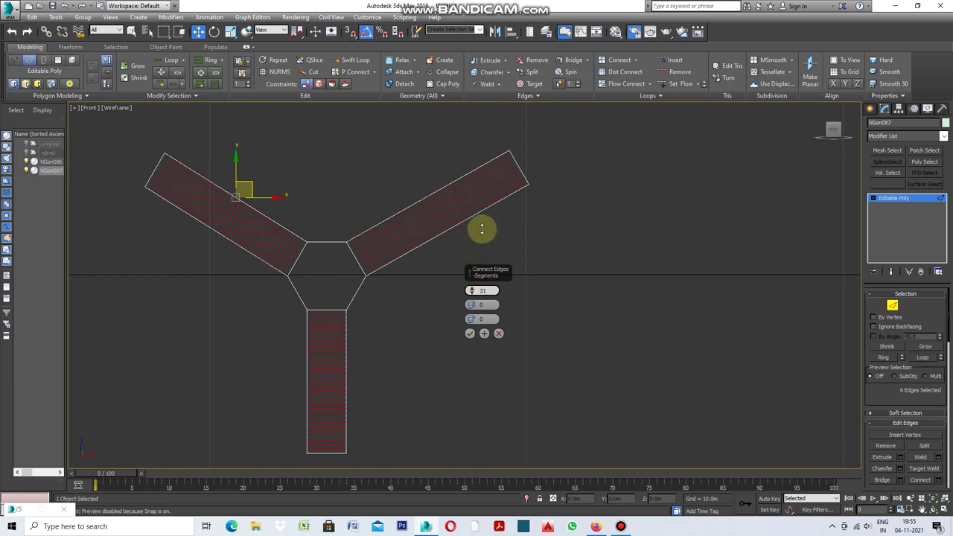
left_click(470, 334)
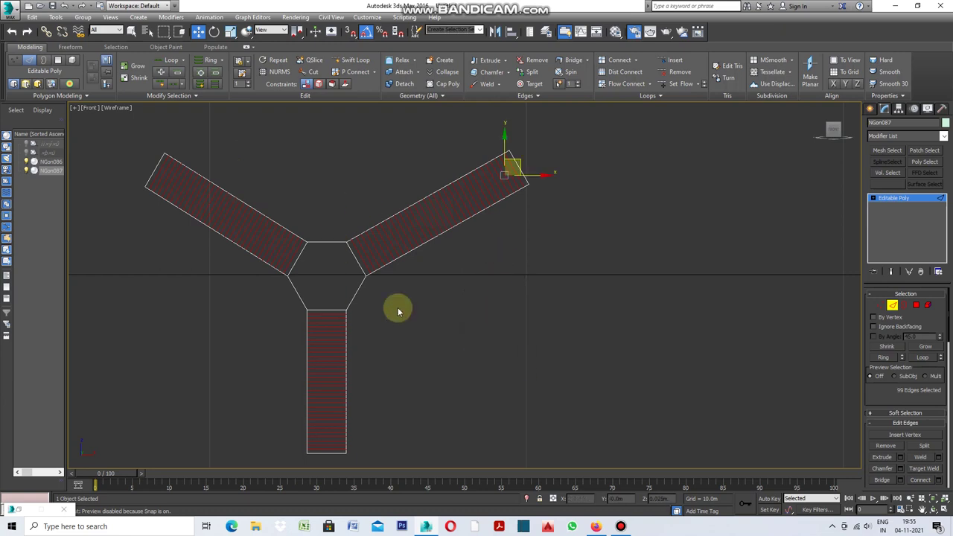
left_click(916, 305)
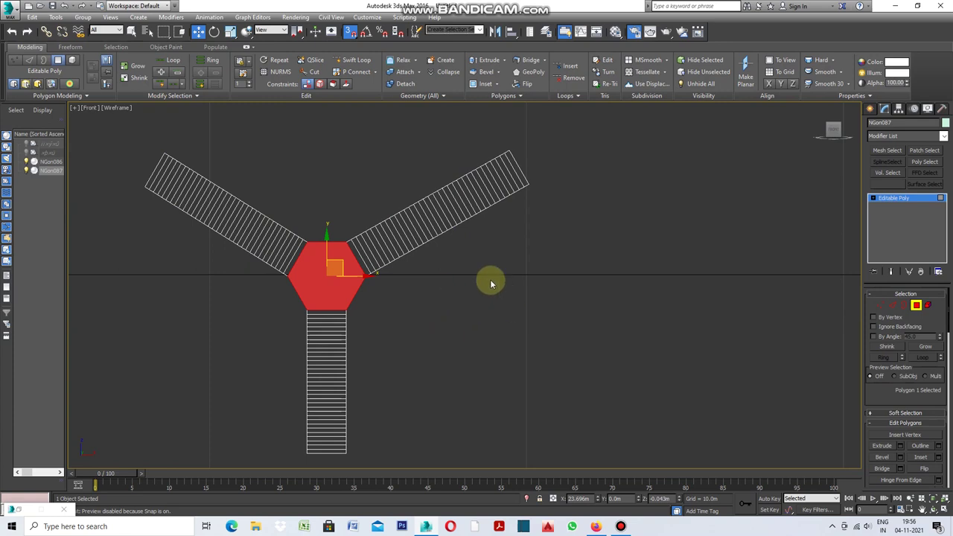
Step: Inset the central hexagon to a tiny polygon and collapse it into one centre vertex
left_click(938, 457)
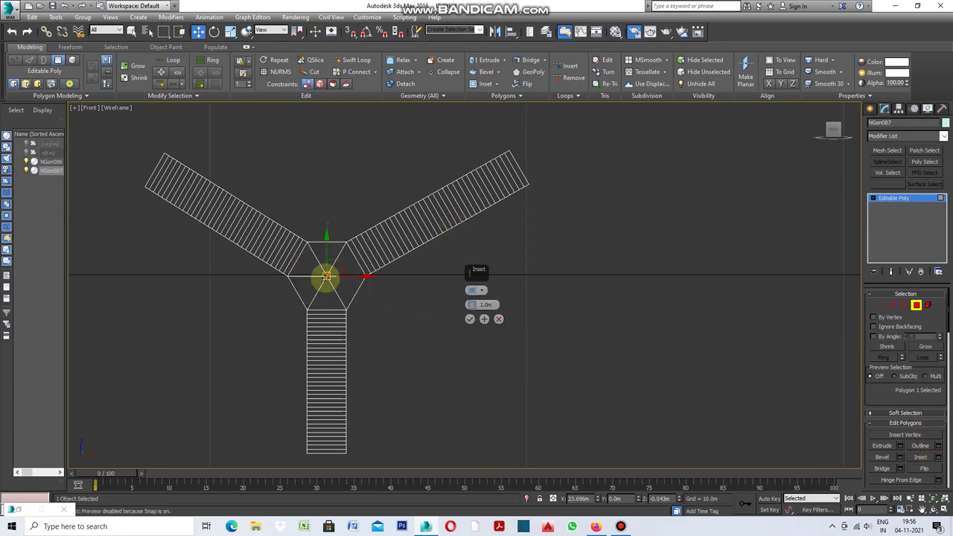
scroll(335, 278, "up", 2)
left_click(472, 307)
mouse_move(472, 307)
left_mouse_down()
mouse_move(468, 343)
mouse_move(470, 313)
left_mouse_up()
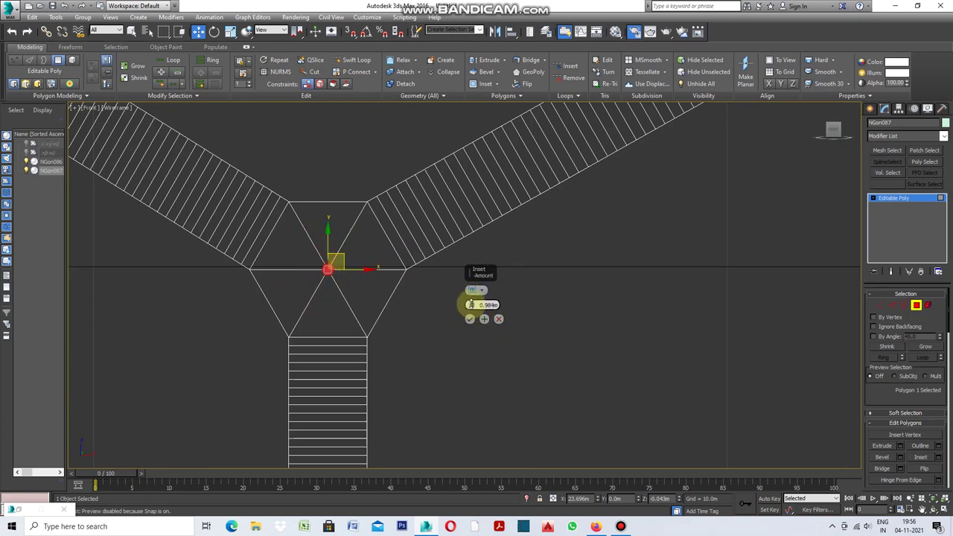
left_click(470, 319)
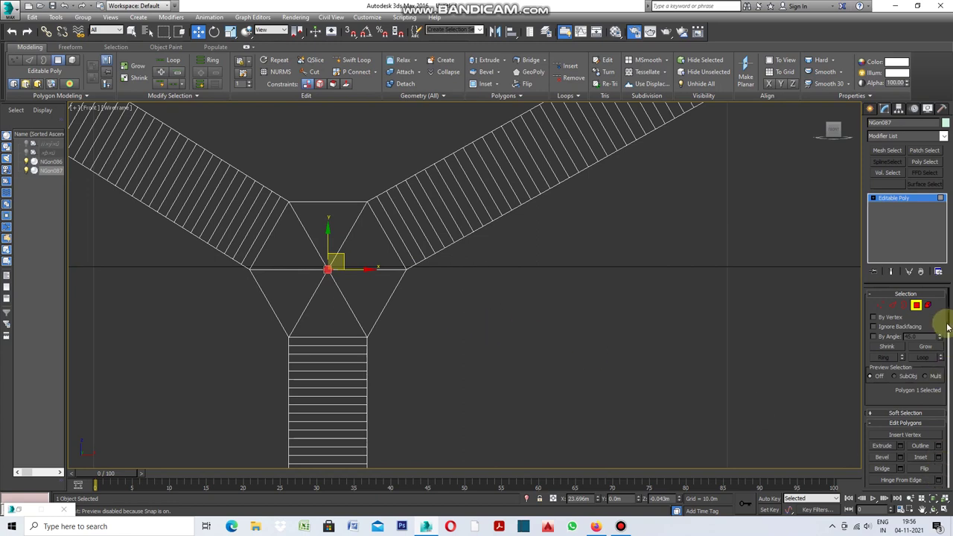
left_click_drag(948, 322, 948, 358)
scroll(948, 383, "down", 1)
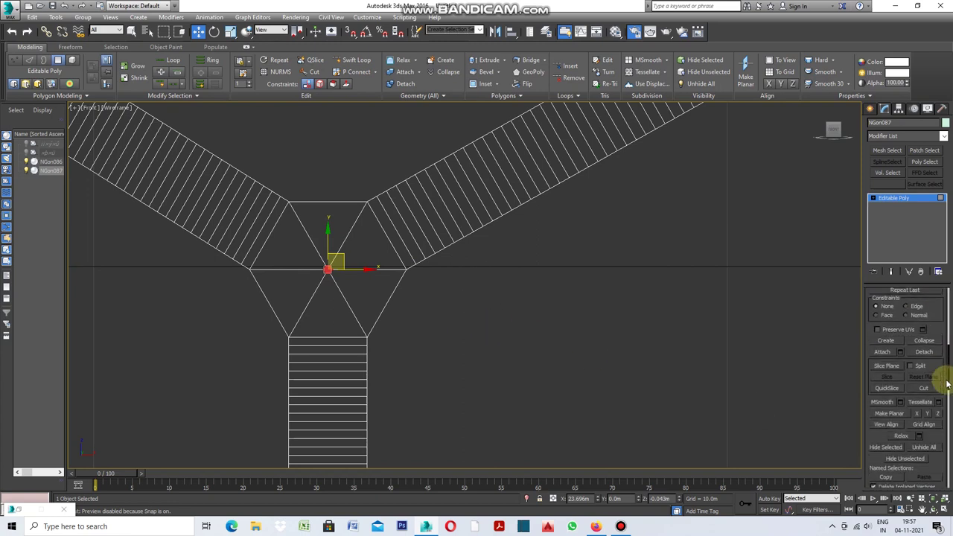
left_click(926, 348)
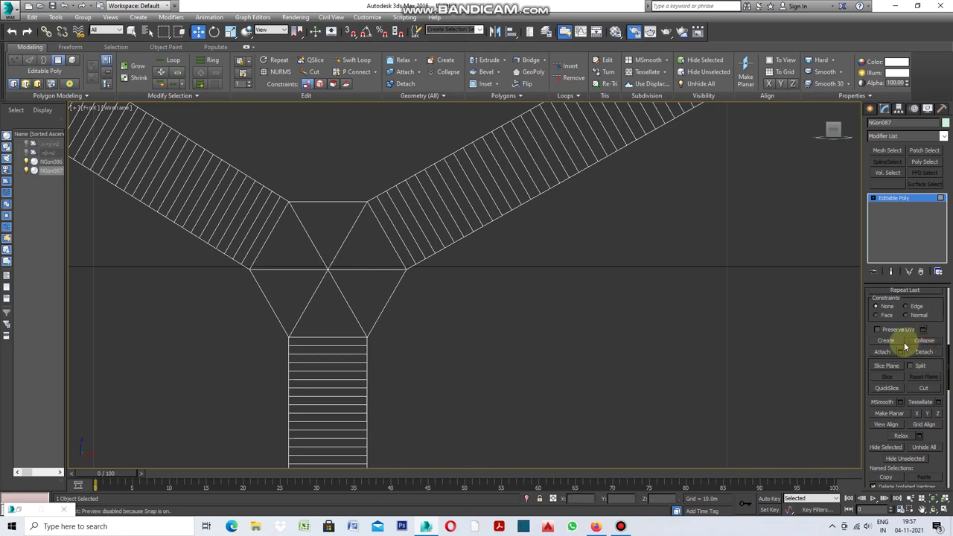
key("1")
key("z")
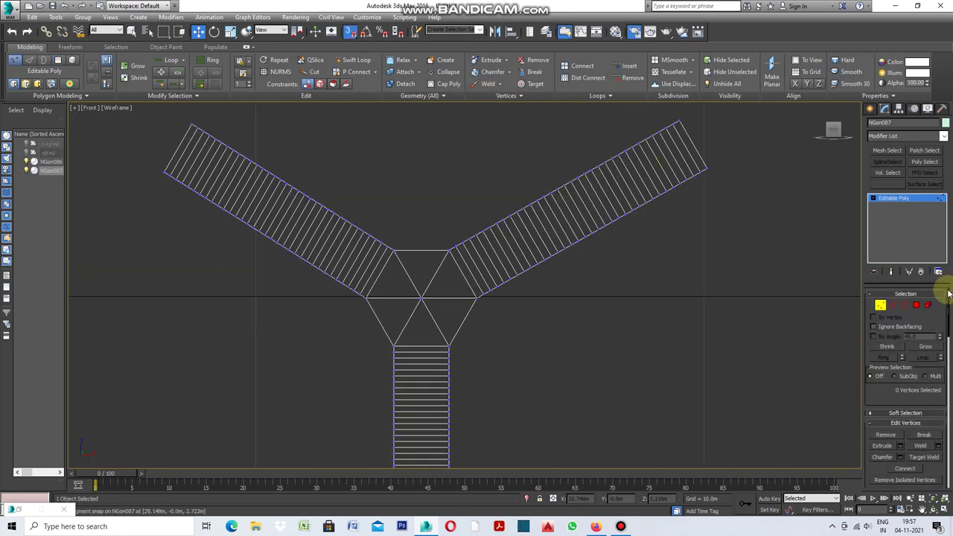
left_click_drag(948, 296, 946, 364)
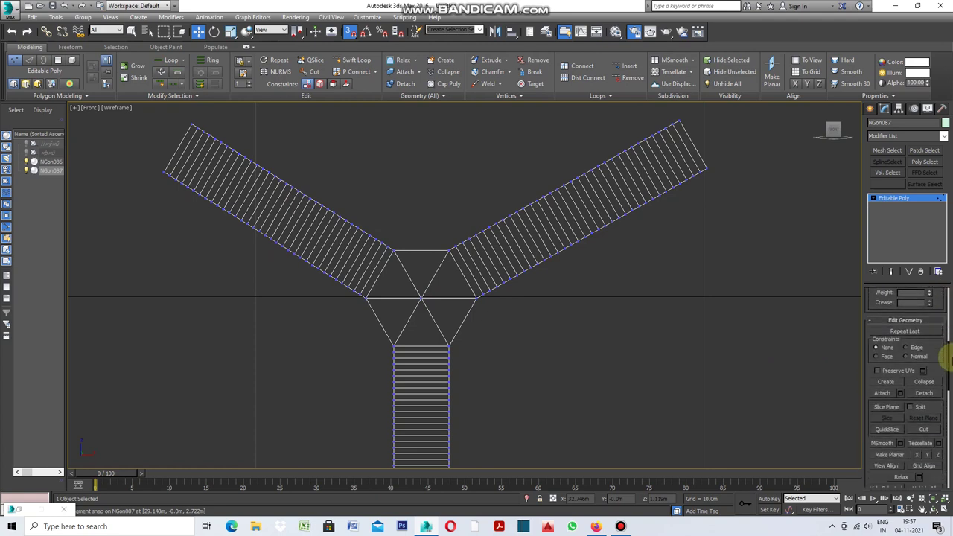
Step: With Cut, slice an edge from the centre vertex to the right arm's end
left_click(924, 430)
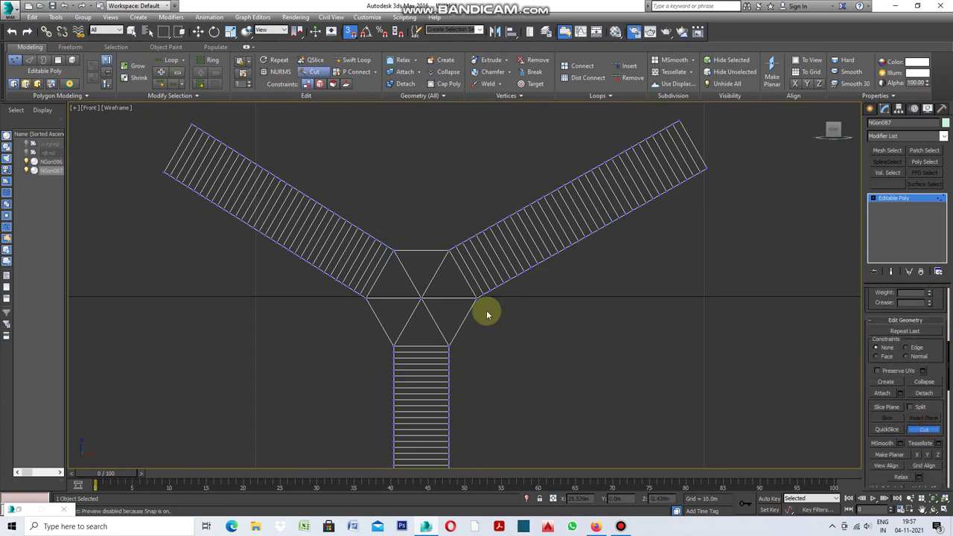
scroll(442, 296, "up", 4)
scroll(392, 285, "down", 2)
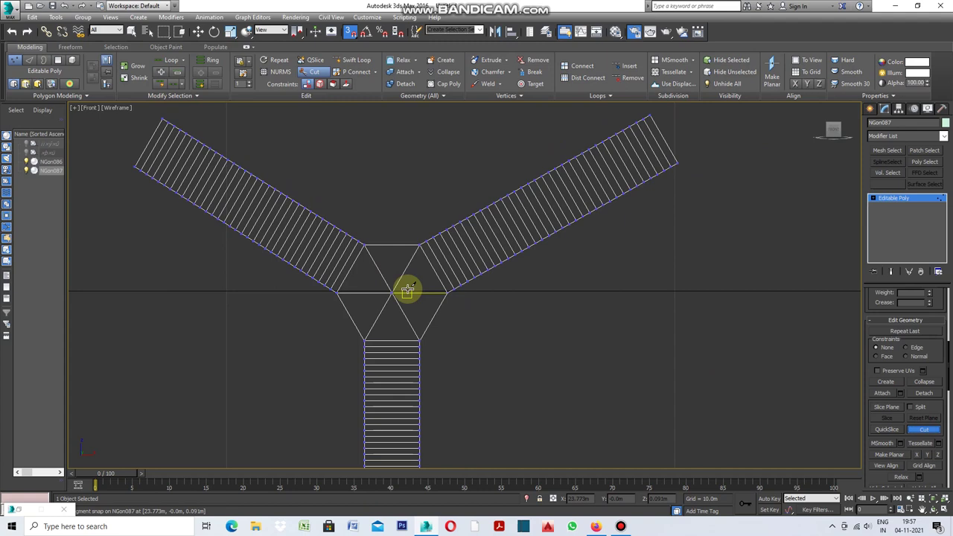
scroll(408, 285, "up", 2)
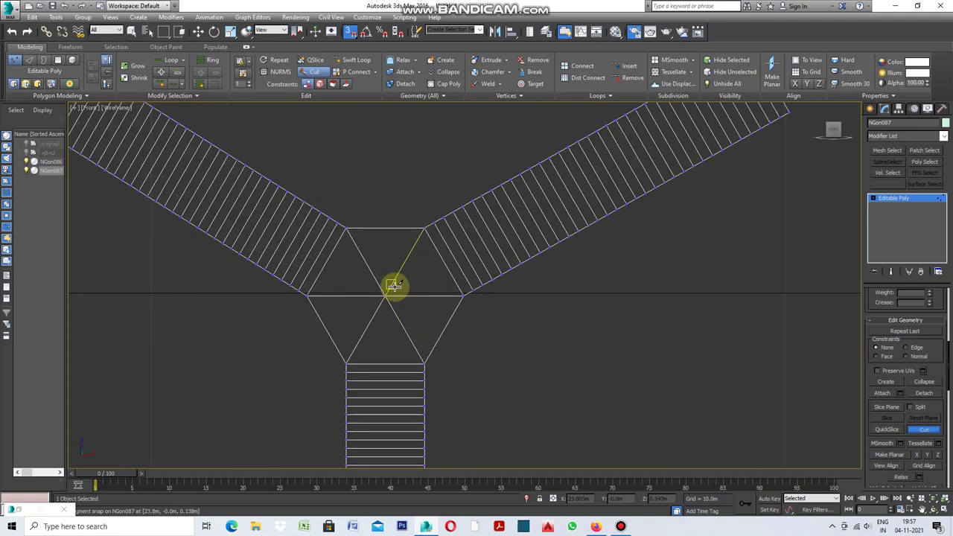
middle_click_drag(385, 297, 253, 383)
left_click(253, 384)
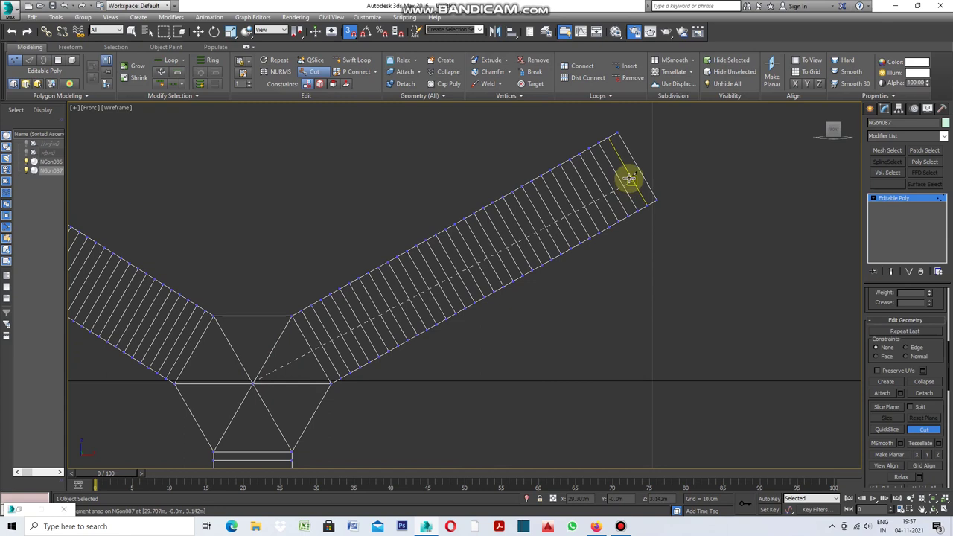
right_click(494, 126)
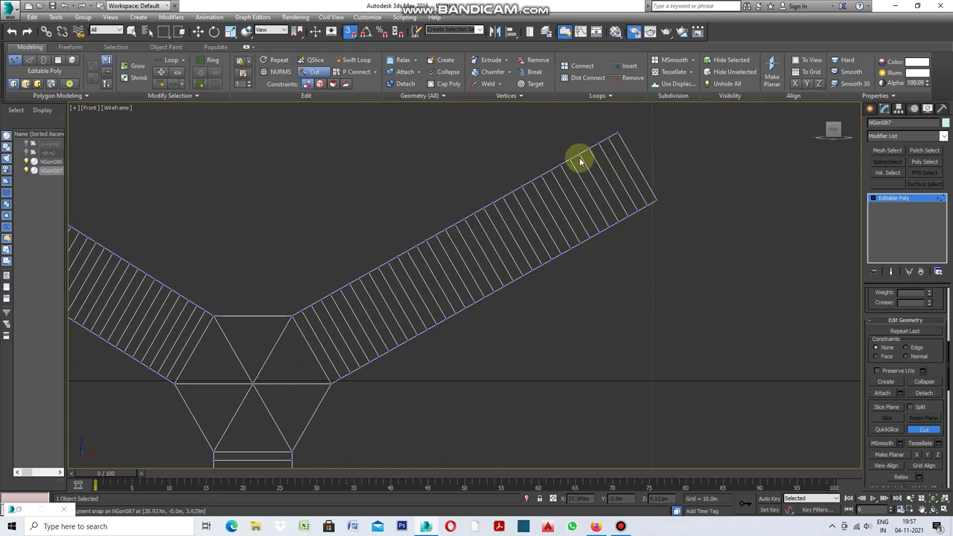
left_click(637, 165)
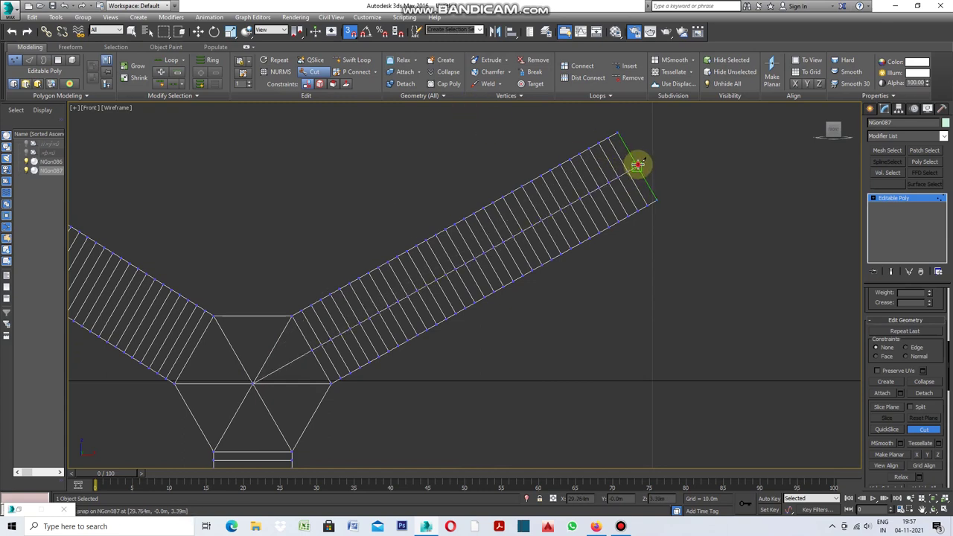
scroll(566, 224, "down", 3)
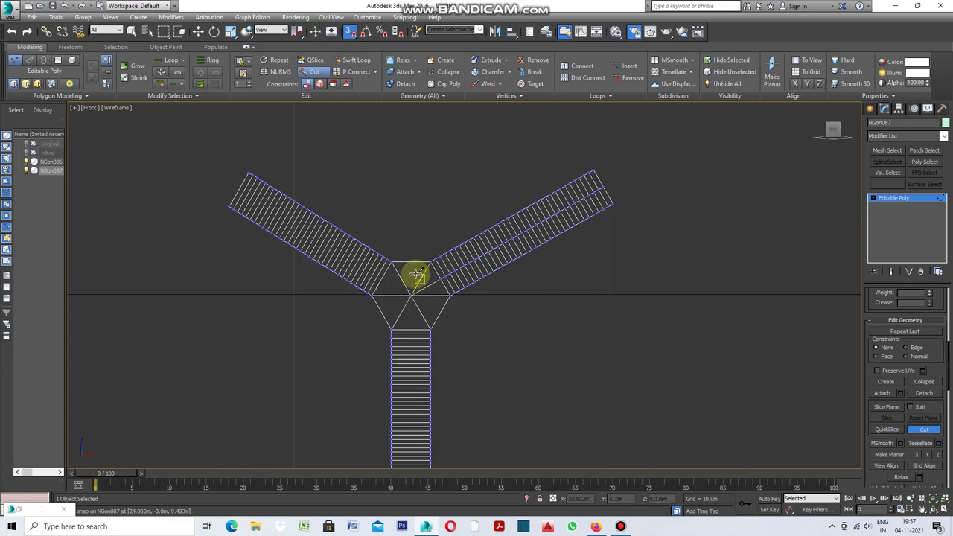
scroll(413, 275, "down", 3)
scroll(413, 372, "up", 4)
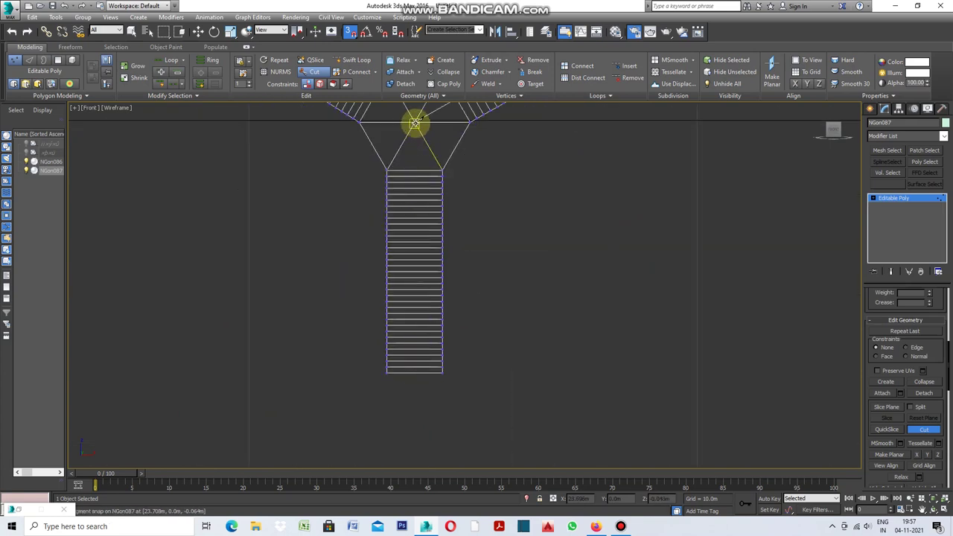
Step: Cut a lengthwise edge from the junction down to the stem's bottom edge
left_click(414, 122)
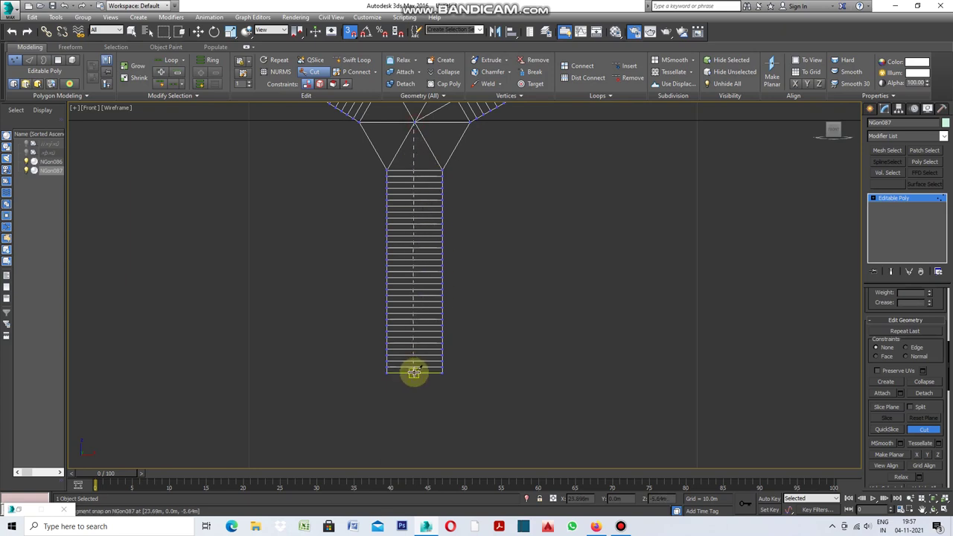
left_click(413, 372)
scroll(445, 384, "down", 2)
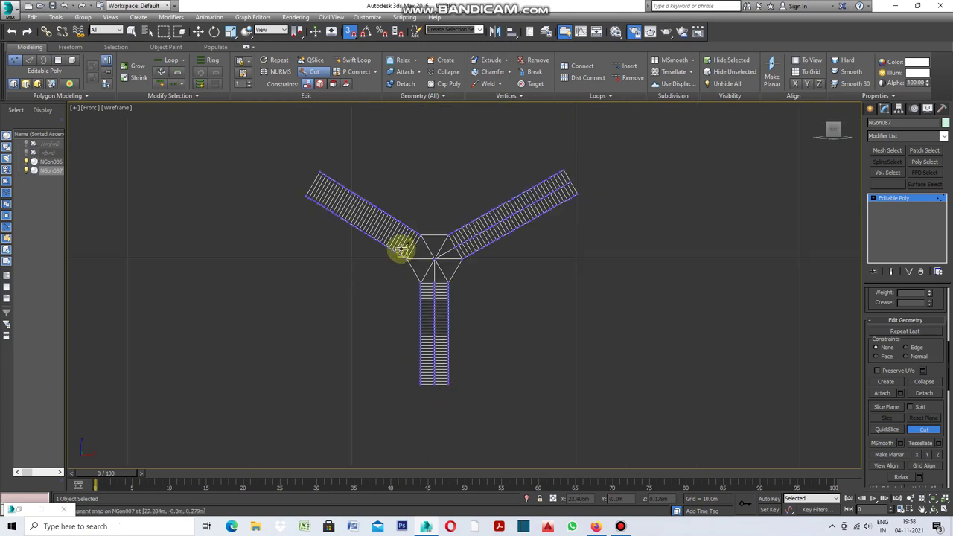
scroll(402, 250, "up", 2)
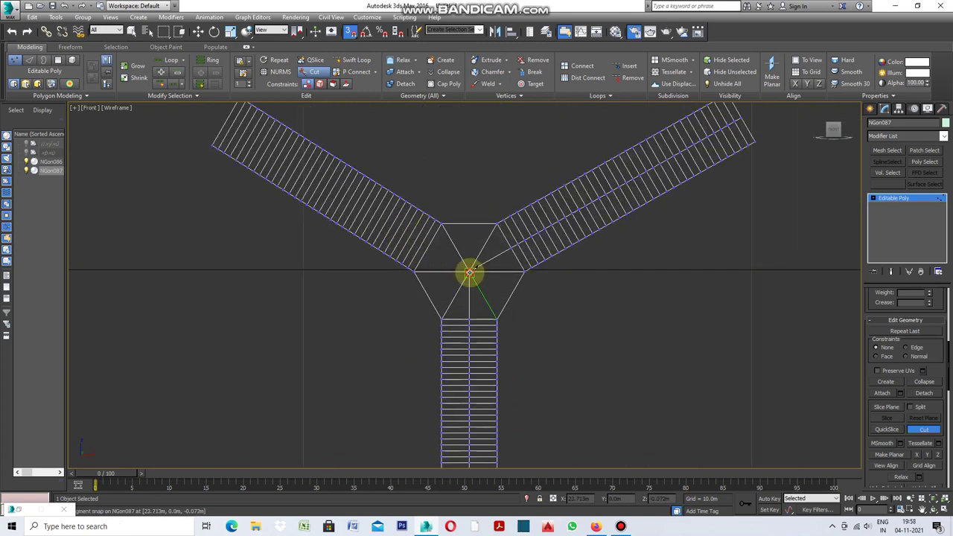
scroll(465, 272, "down", 1)
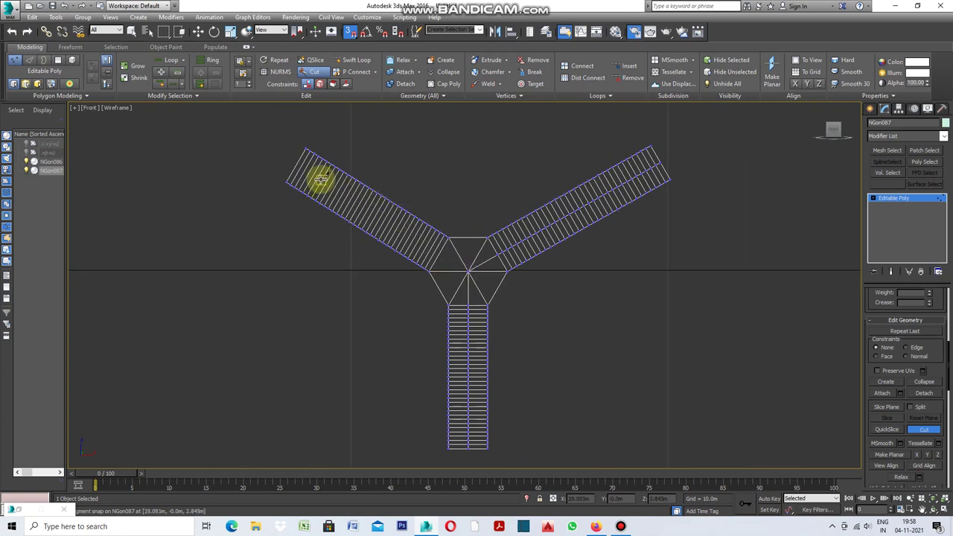
scroll(317, 176, "up", 1)
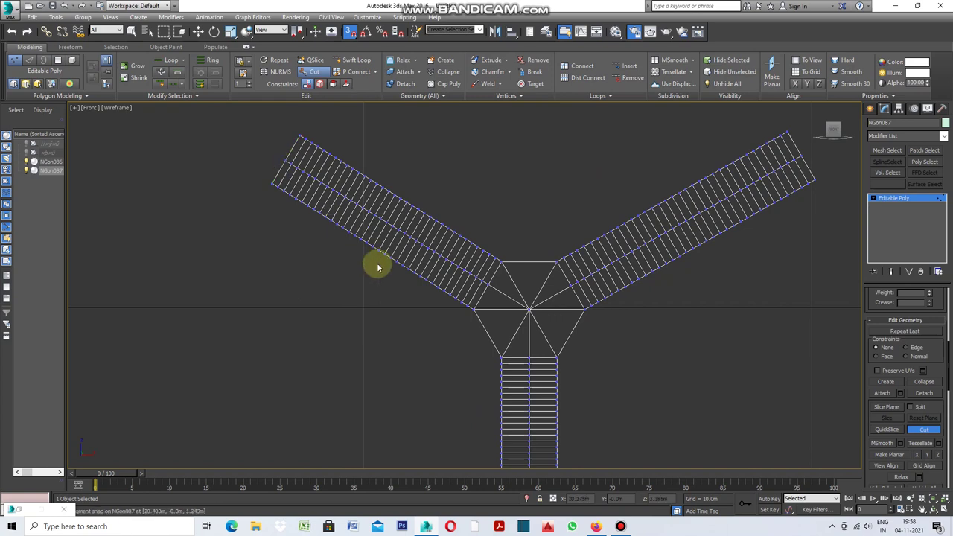
scroll(351, 260, "down", 2)
scroll(421, 291, "up", 2)
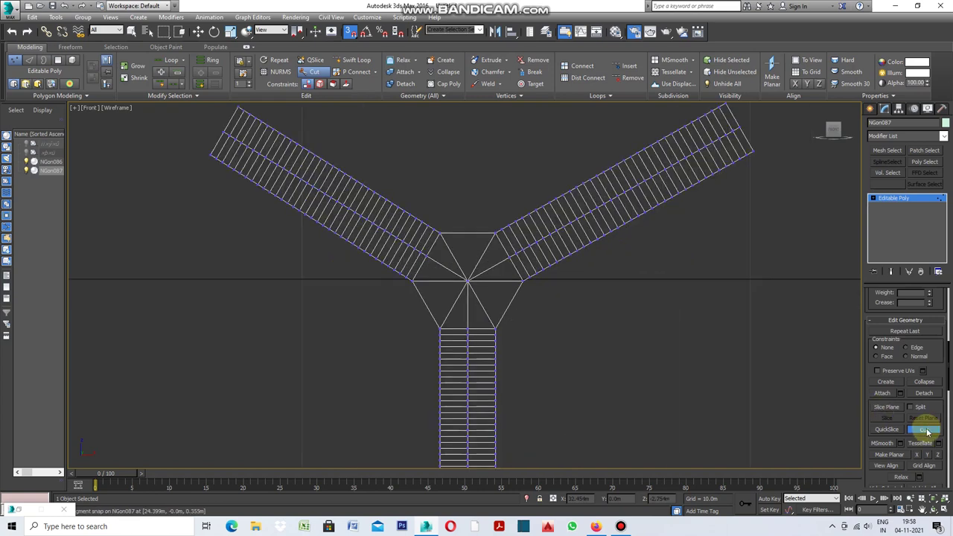
Step: Exit Cut and select the upper-right and upper-left arm-end vertices
left_click(925, 431)
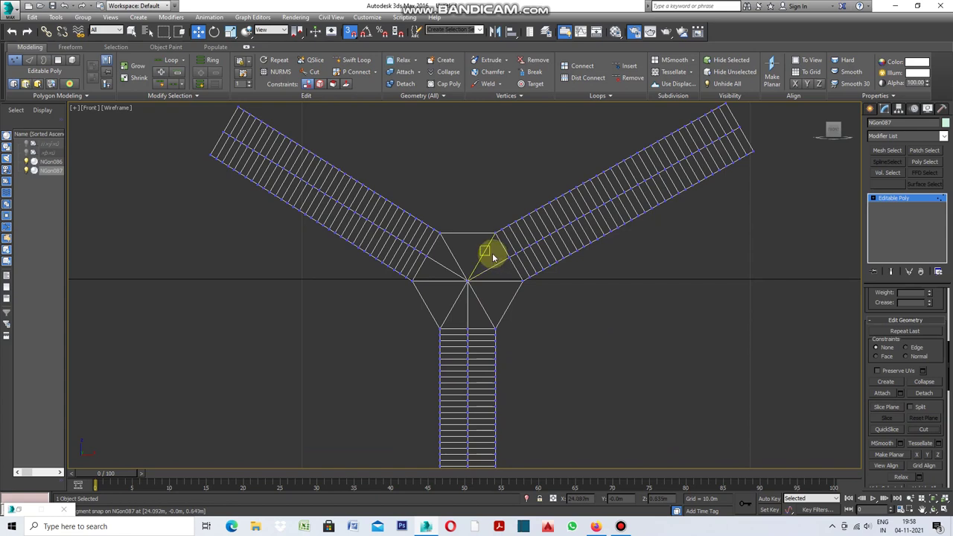
key("1")
scroll(487, 329, "down", 1)
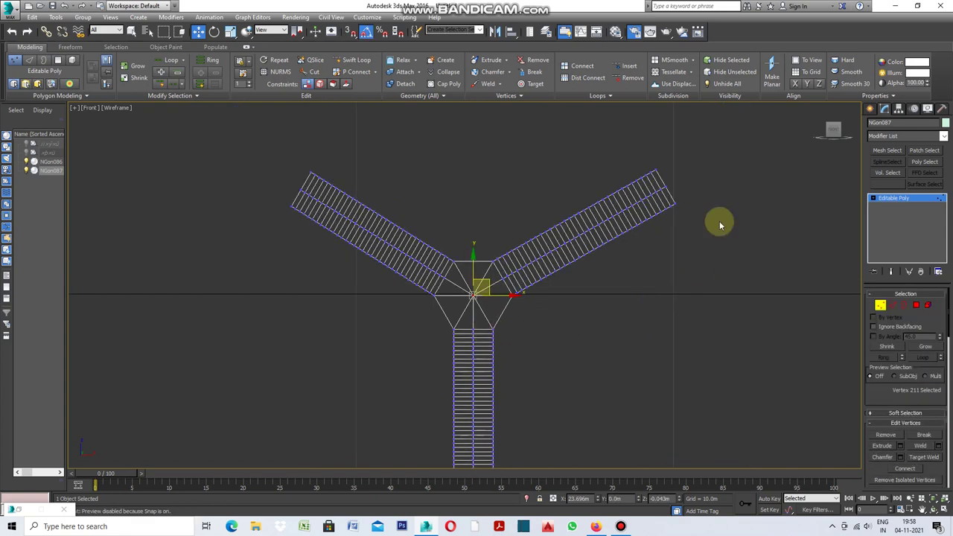
scroll(661, 186, "up", 3)
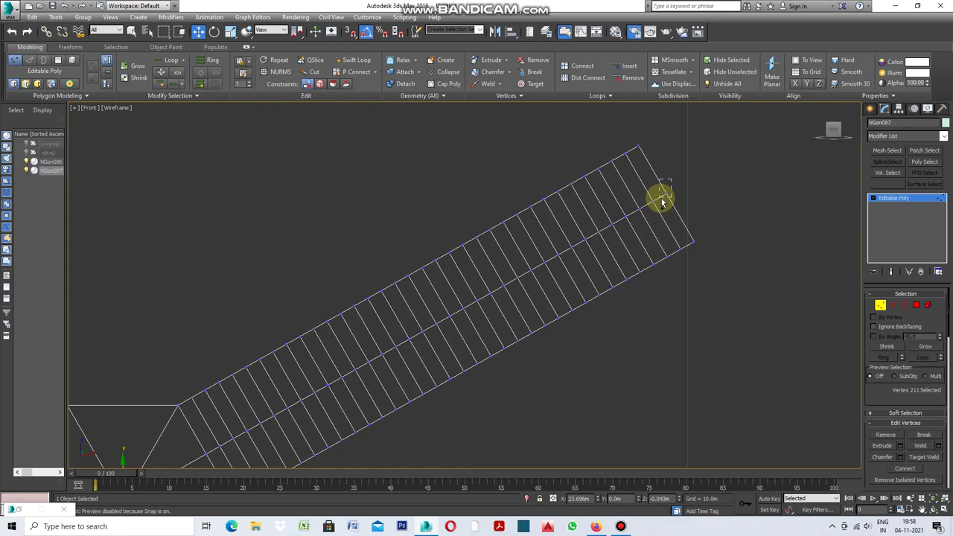
left_click(662, 199, "ctrl")
scroll(667, 209, "down", 3)
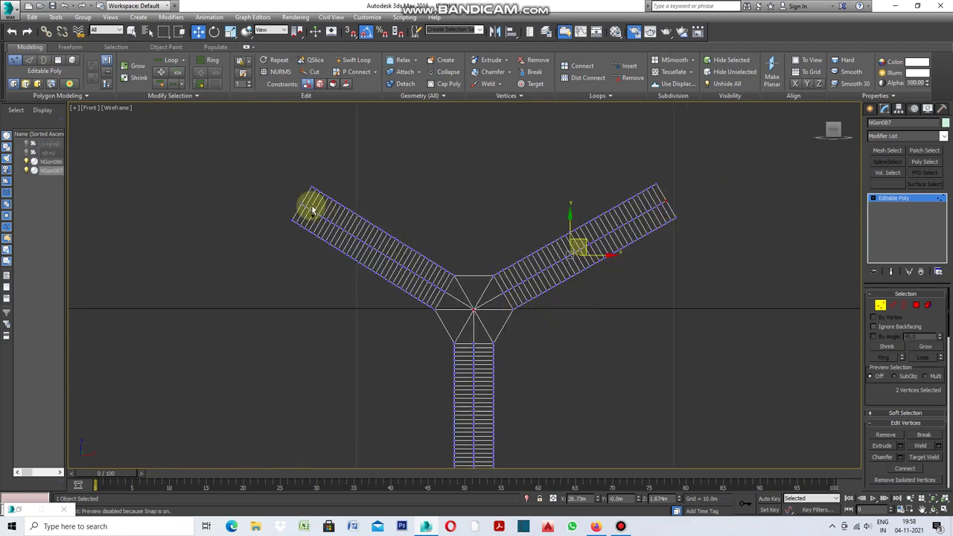
scroll(317, 212, "up", 3)
scroll(304, 198, "up", 3)
left_click(293, 233, "ctrl")
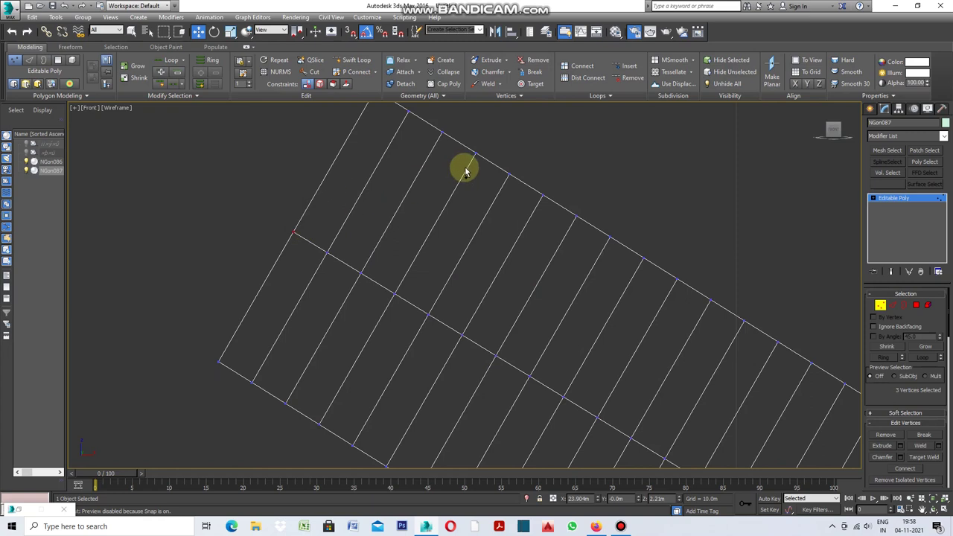
Step: In the Top view, move the selected arm-end vertices back along Y
scroll(464, 170, "down", 5)
scroll(482, 208, "up", 4)
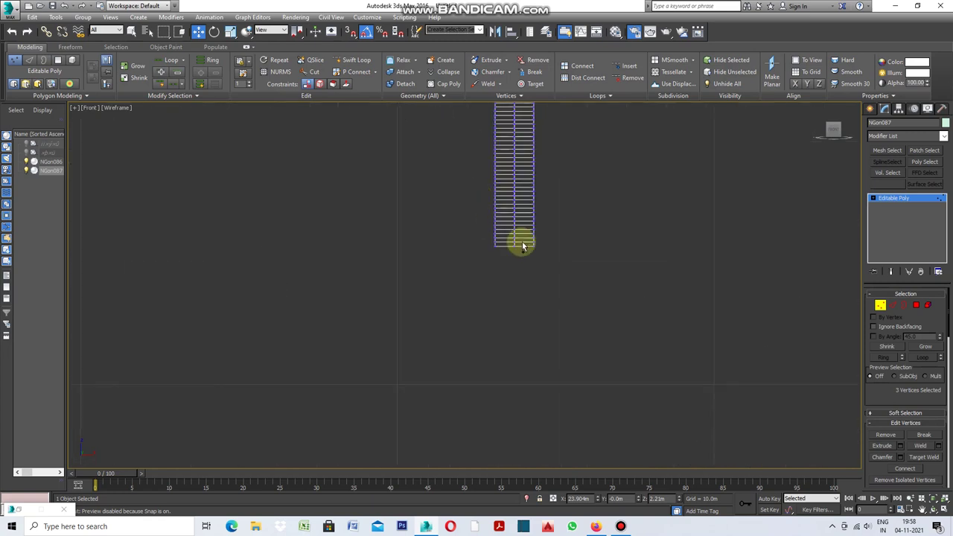
scroll(522, 246, "up", 3)
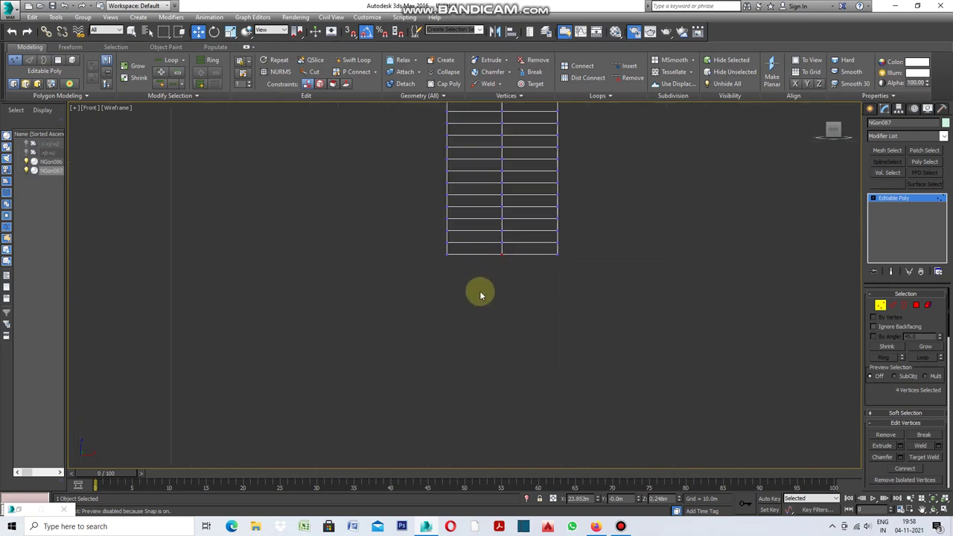
scroll(459, 308, "down", 1)
scroll(459, 309, "down", 3)
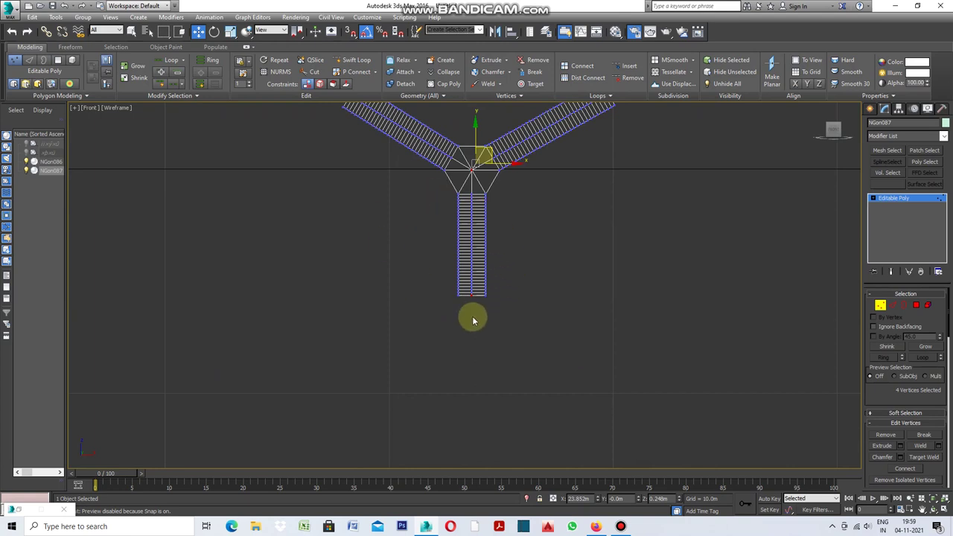
scroll(466, 310, "down", 2)
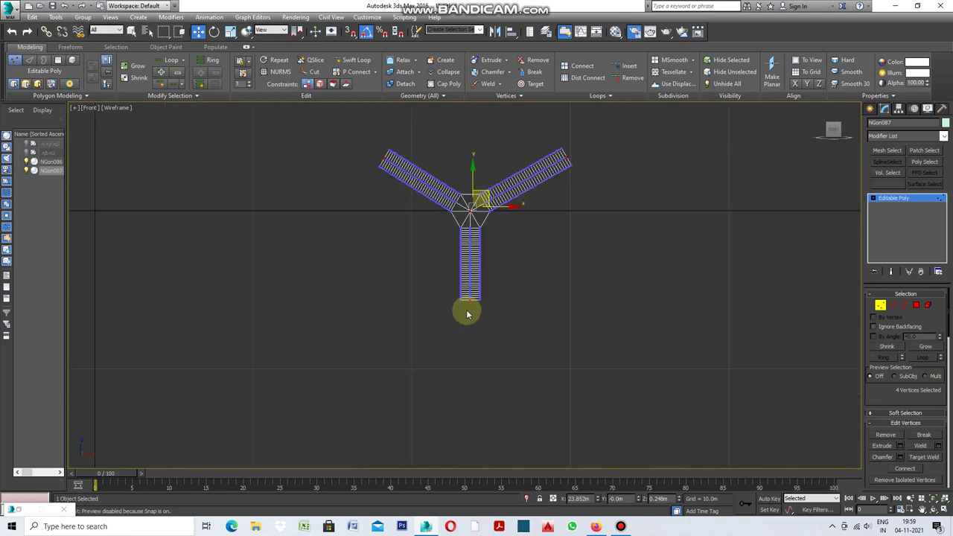
scroll(466, 309, "down", 1)
key("t")
left_click_drag(464, 229, 464, 249)
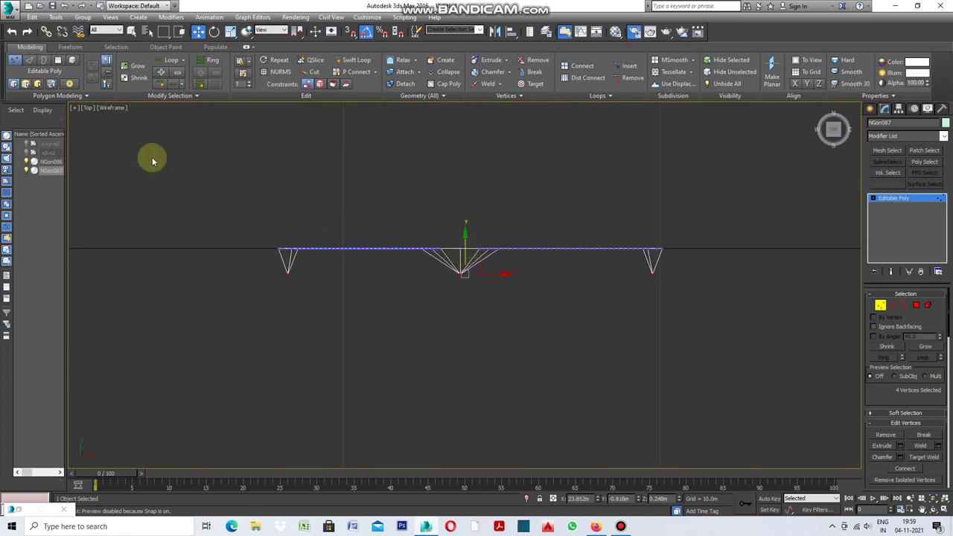
Step: Restore the four-viewport layout and maximize the Perspective view
left_click(73, 108)
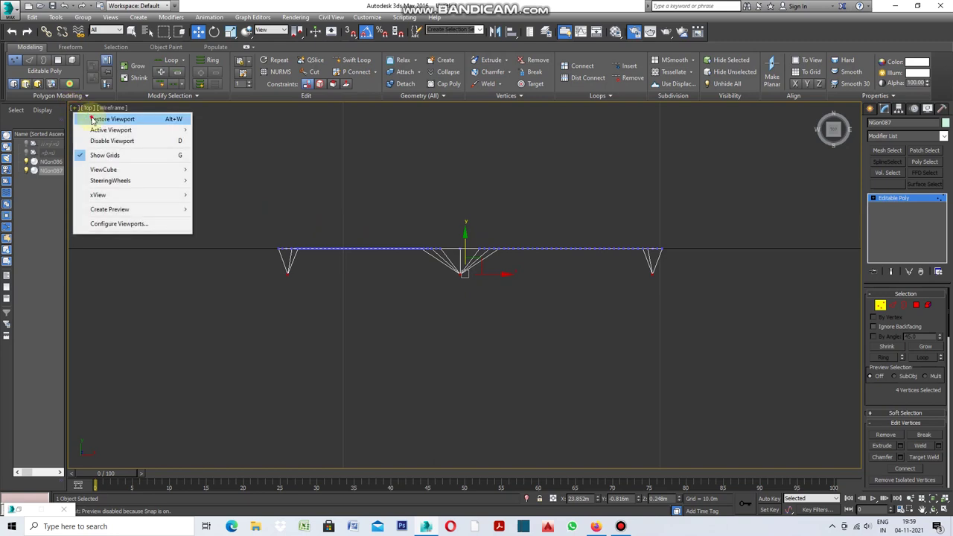
left_click(94, 119)
scroll(630, 374, "down", 5)
scroll(574, 344, "down", 3)
scroll(588, 346, "down", 2)
scroll(647, 305, "up", 1)
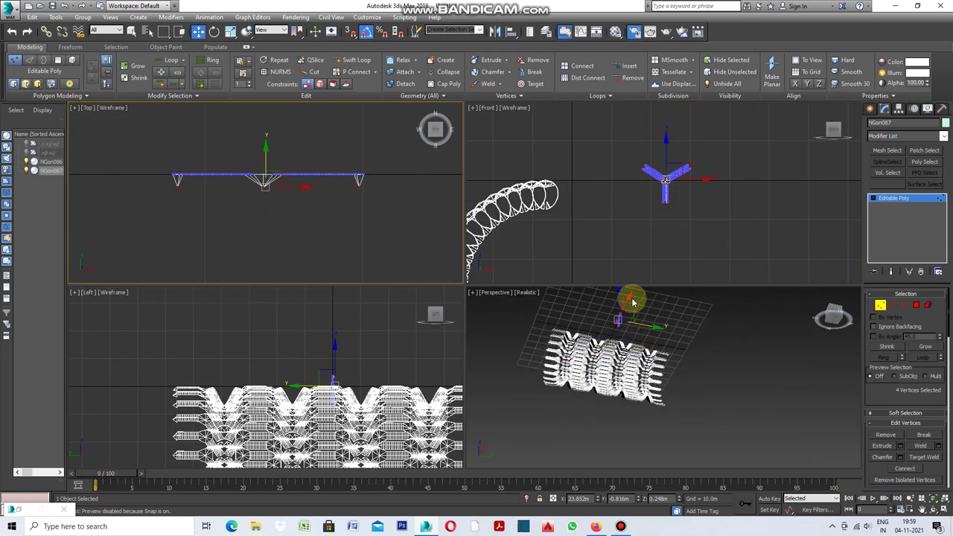
scroll(633, 302, "up", 1)
scroll(607, 328, "up", 2)
scroll(603, 333, "up", 1)
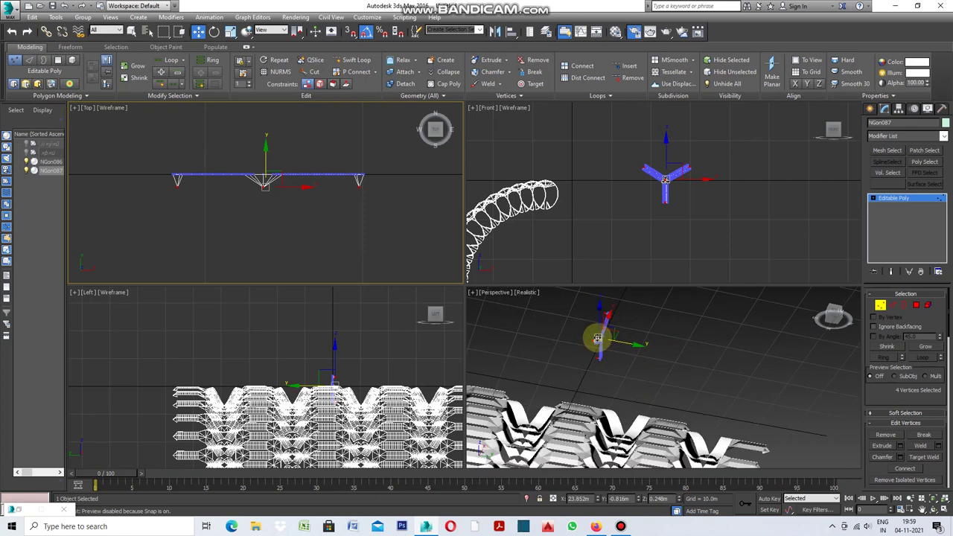
left_click(472, 294)
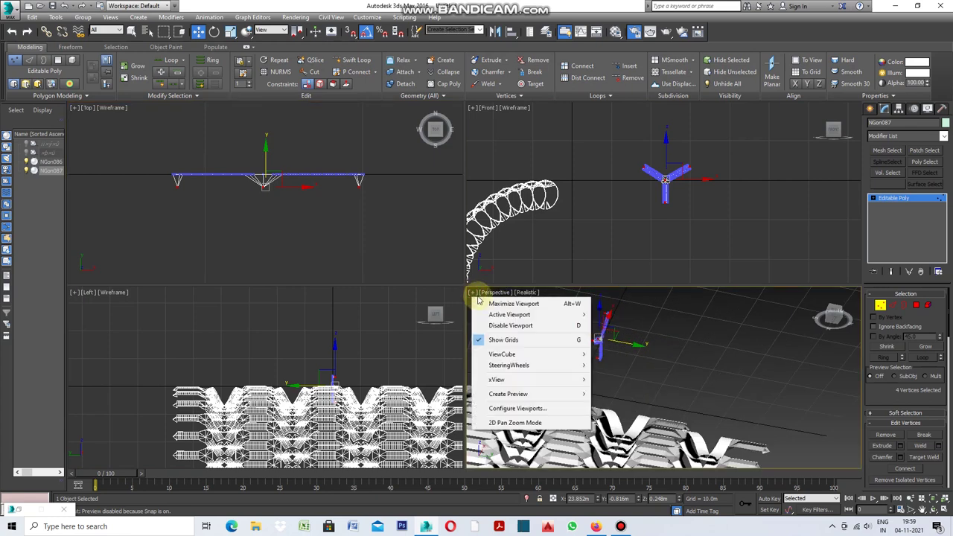
left_click(494, 304)
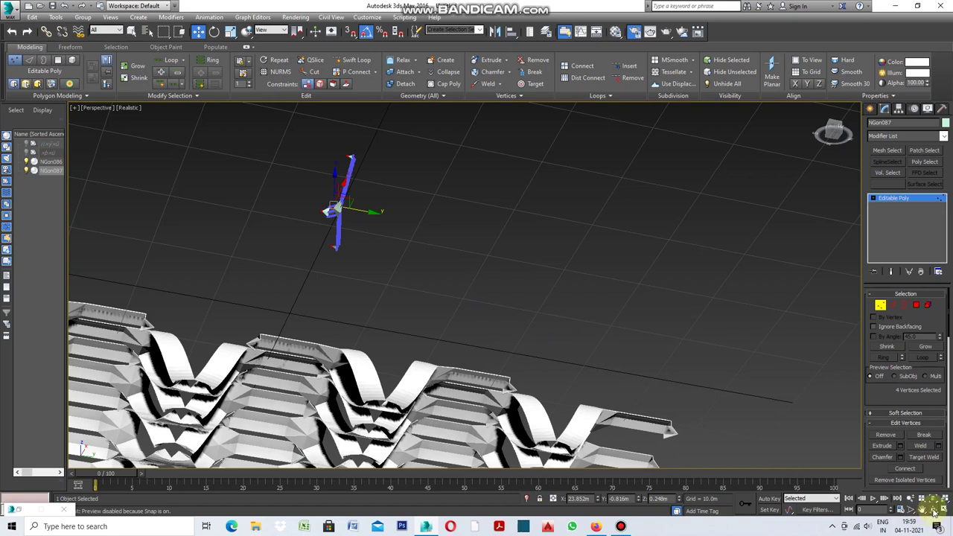
Step: Orbit the Perspective view to see the bent Y module against the facade
left_click(933, 511)
left_click_drag(345, 211, 323, 202)
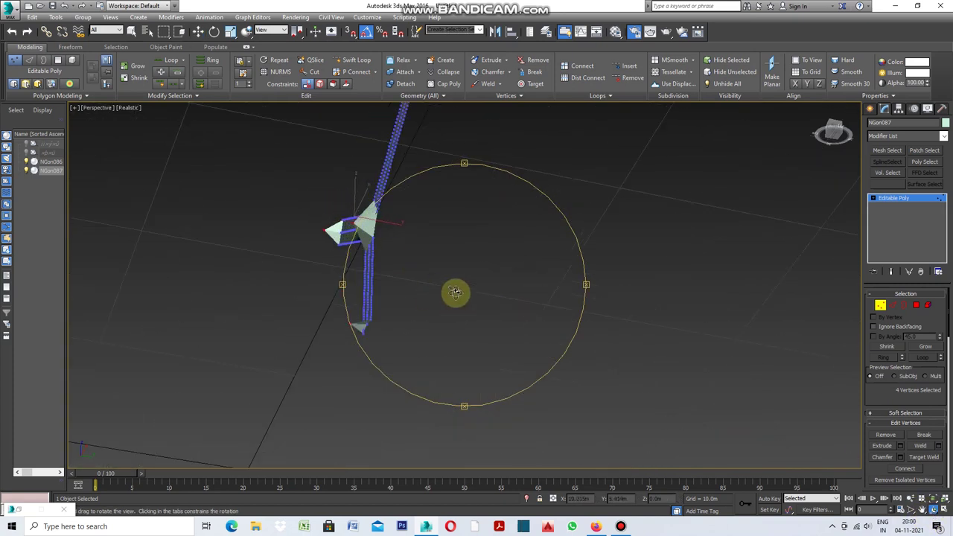
mouse_move(462, 165)
left_mouse_down()
mouse_move(442, 195)
mouse_move(376, 207)
left_mouse_up()
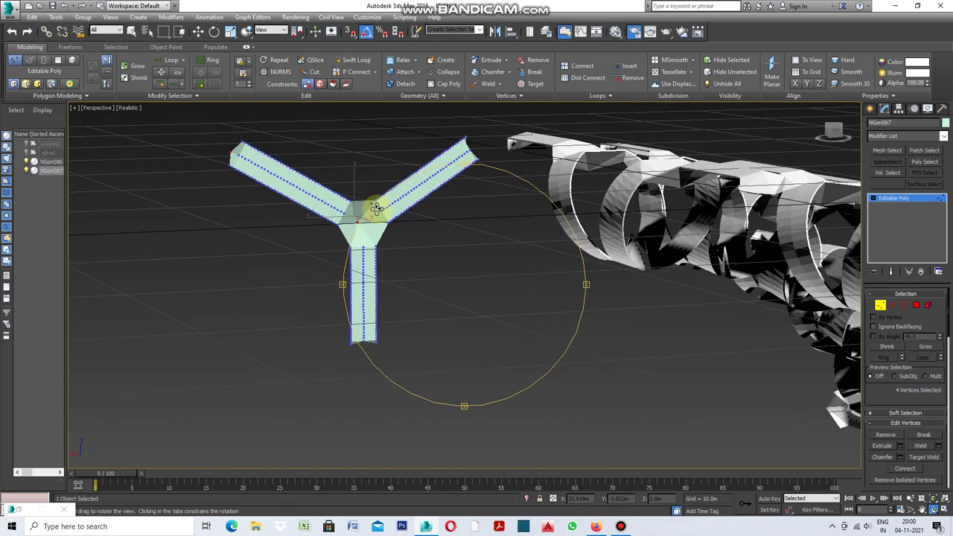
left_click_drag(465, 410, 459, 382)
right_click(460, 382)
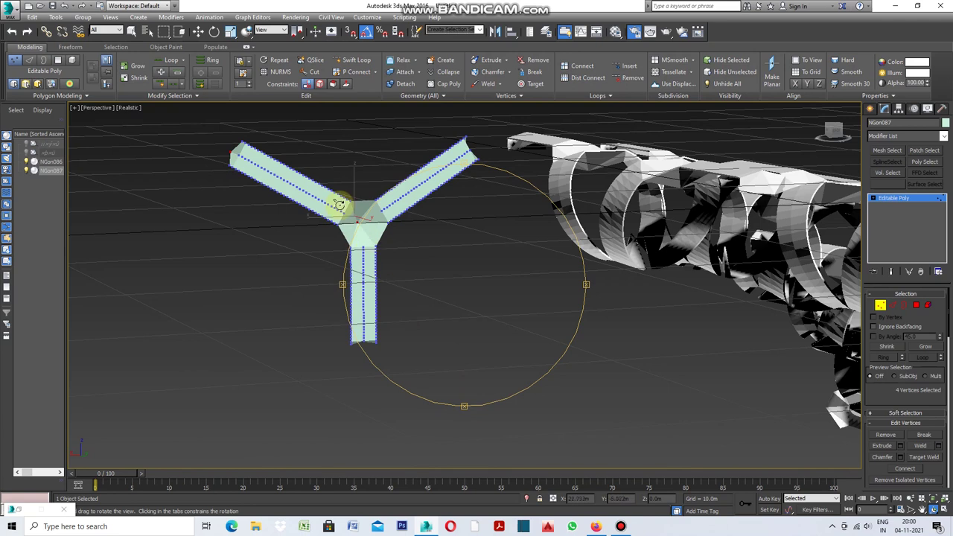
scroll(347, 212, "up", 2)
scroll(391, 208, "up", 2)
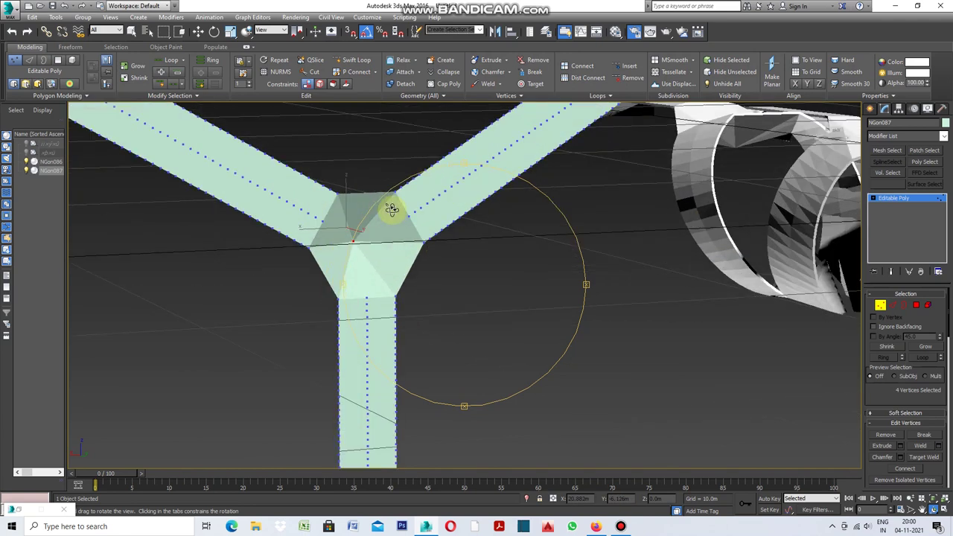
scroll(438, 307, "down", 2)
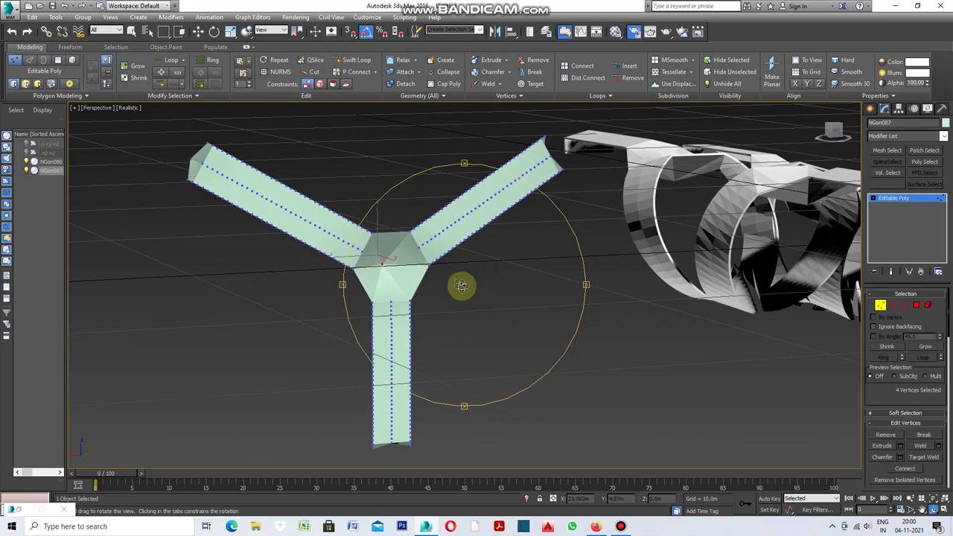
mouse_move(344, 284)
left_mouse_down()
mouse_move(436, 308)
mouse_move(480, 306)
mouse_move(362, 297)
left_mouse_up()
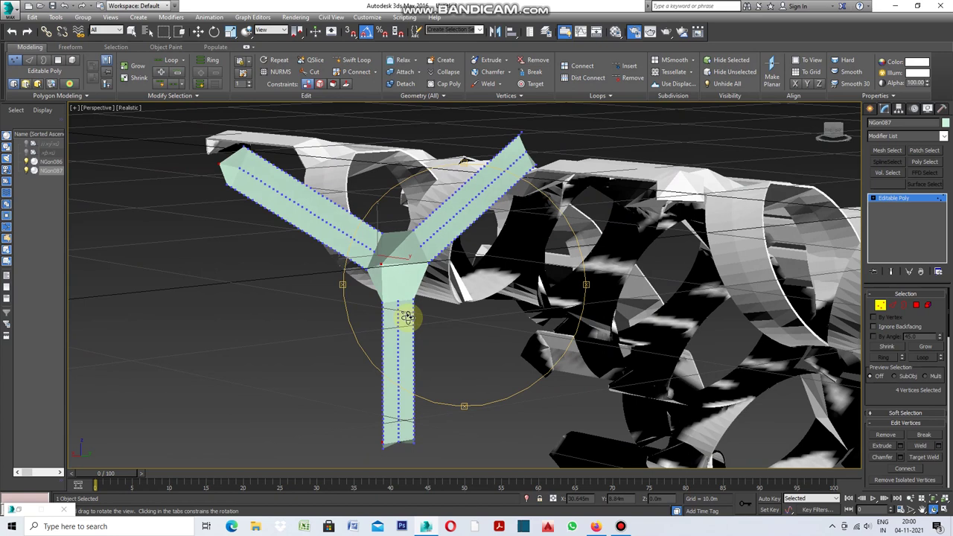
Step: Switch back to four views, maximize the Front view, and leave vertex editing
left_click(75, 109)
left_click(96, 120)
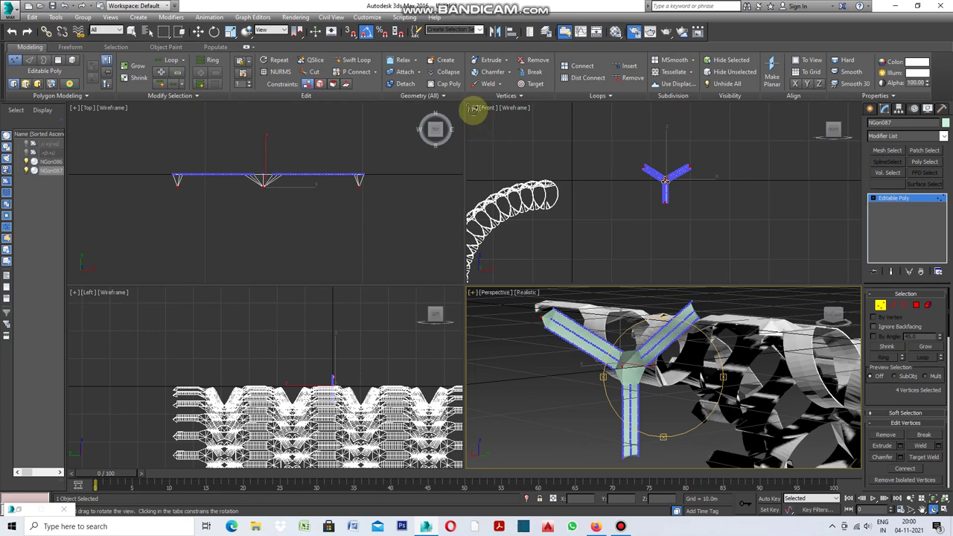
left_click(474, 109)
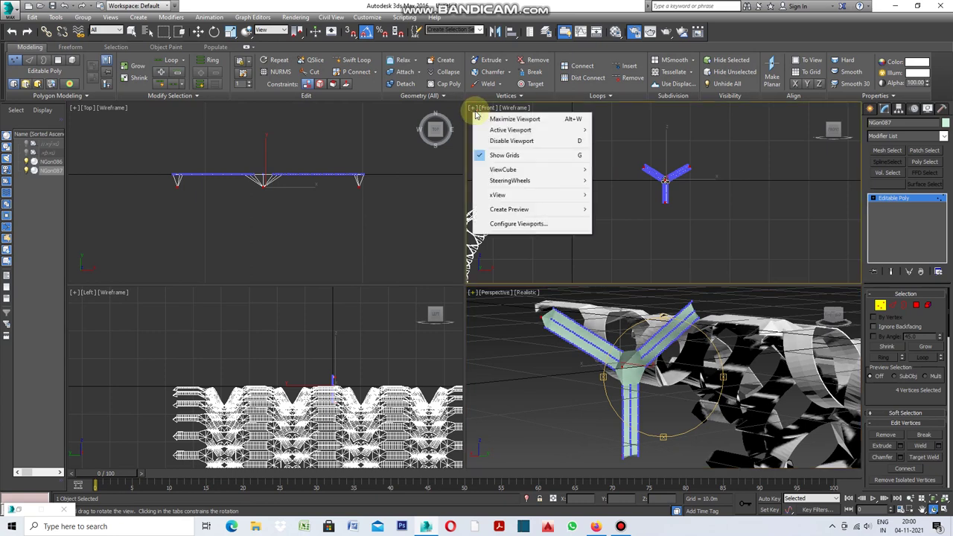
left_click(501, 121)
left_click(501, 120)
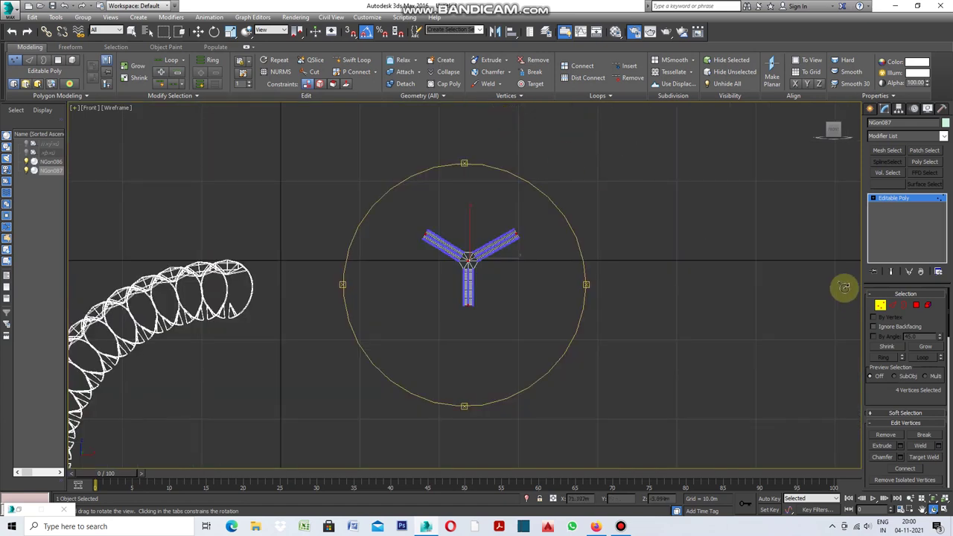
left_click(869, 112)
Step: Give NGon087 a Bend modifier on the X axis and restore the four-viewport layout
key("w")
left_click(886, 110)
left_click(944, 137)
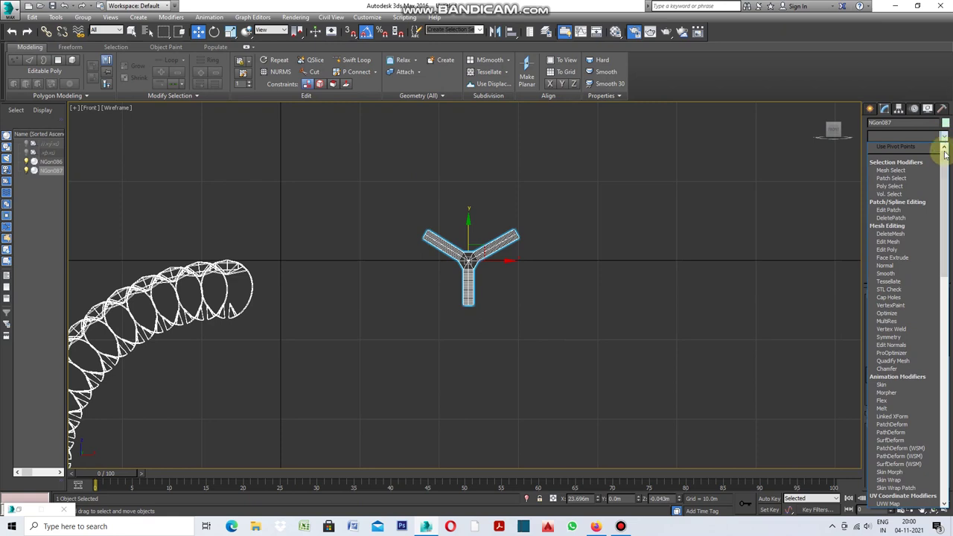
left_click_drag(943, 179, 939, 256)
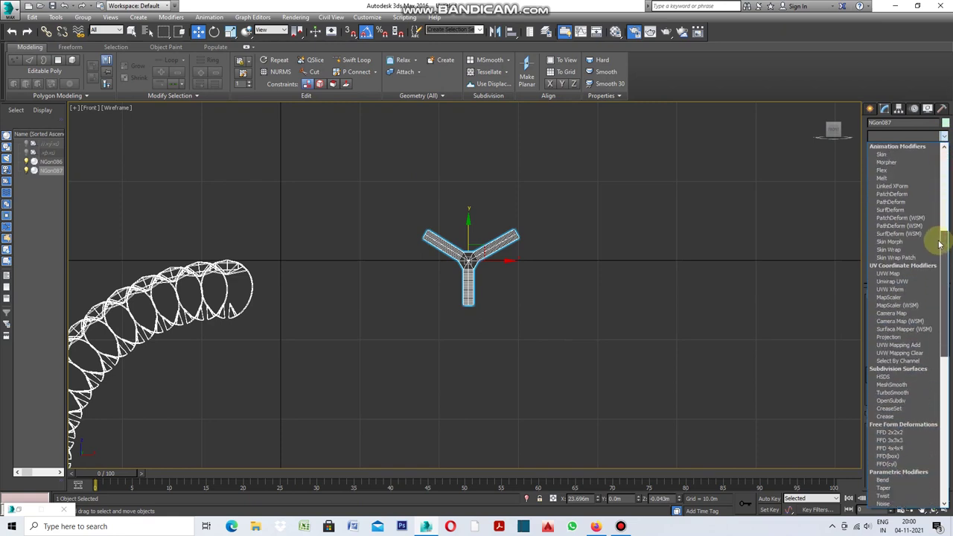
left_click_drag(939, 256, 940, 298)
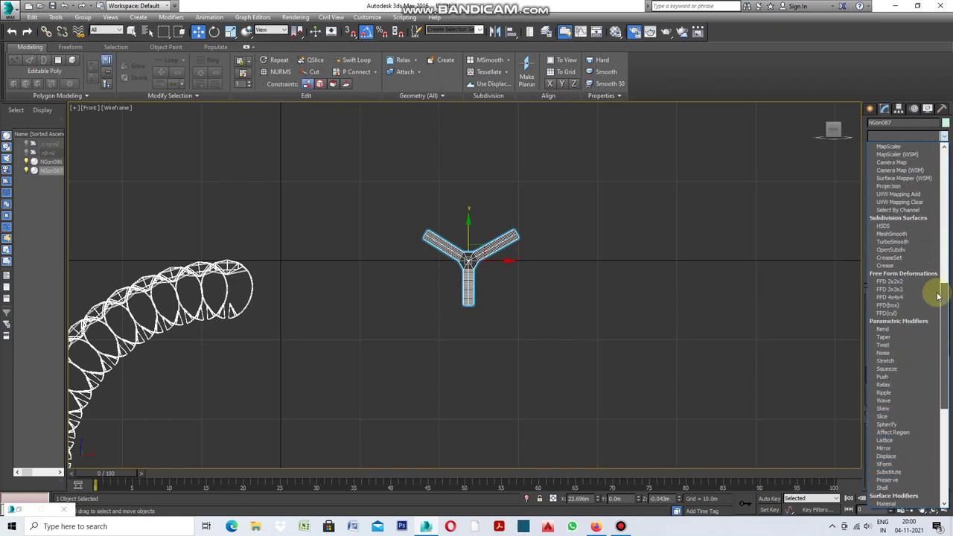
left_click(883, 329)
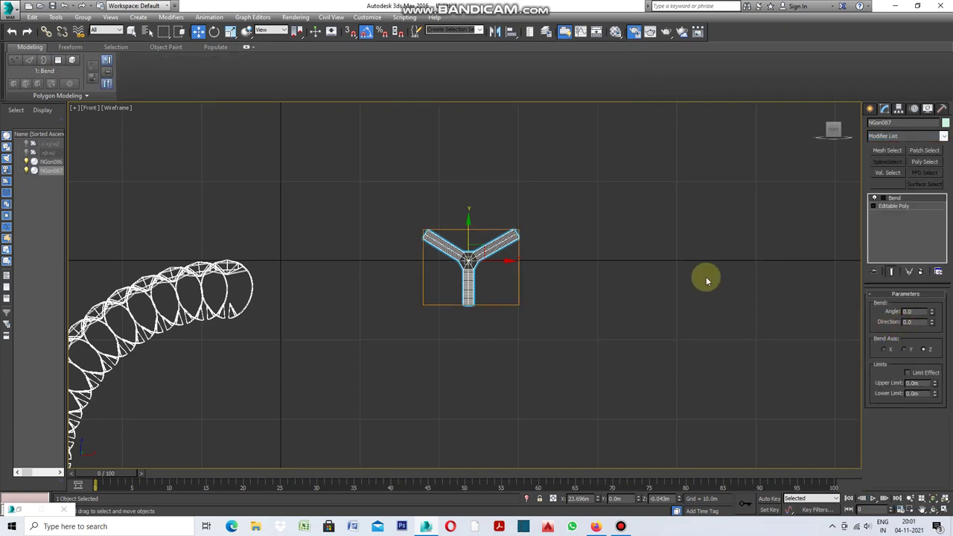
scroll(457, 239, "up", 2)
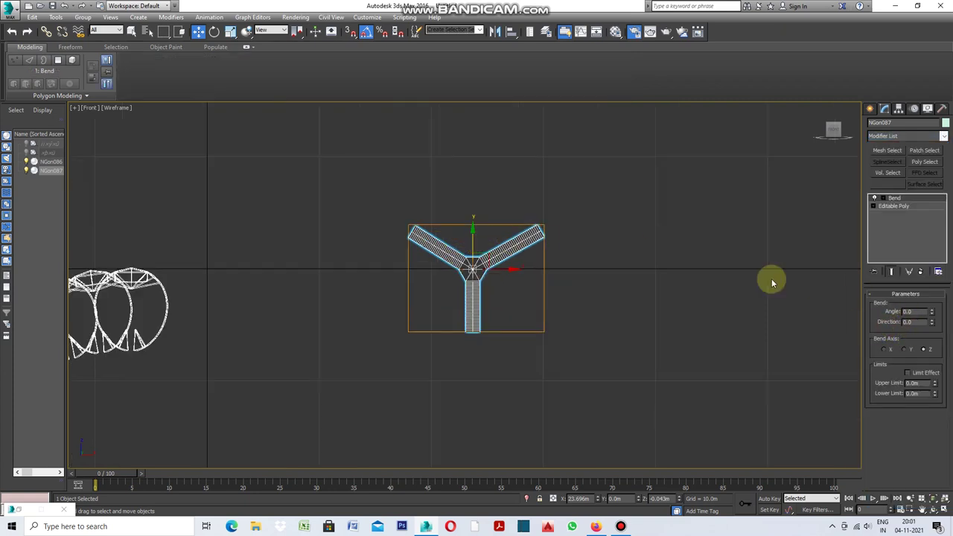
left_click(884, 349)
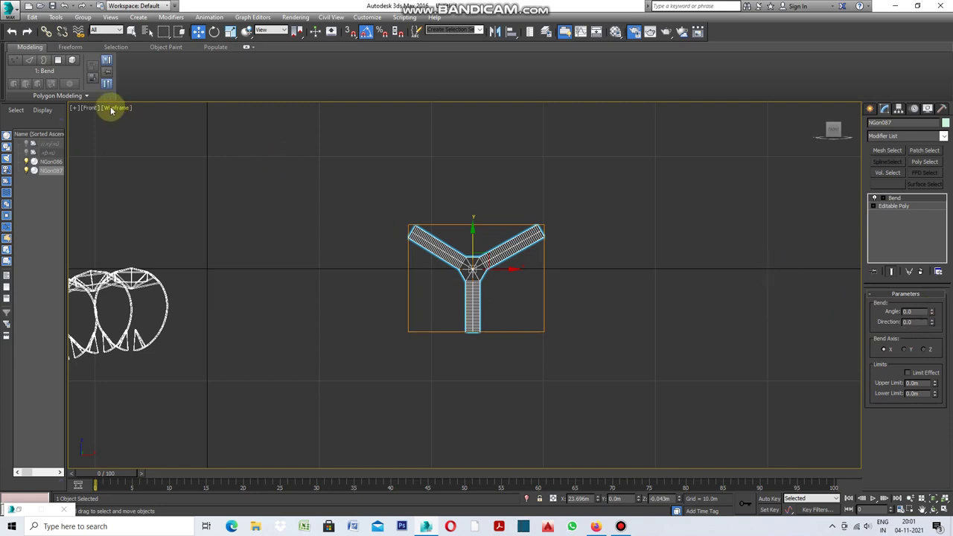
left_click(76, 108)
left_click(139, 116)
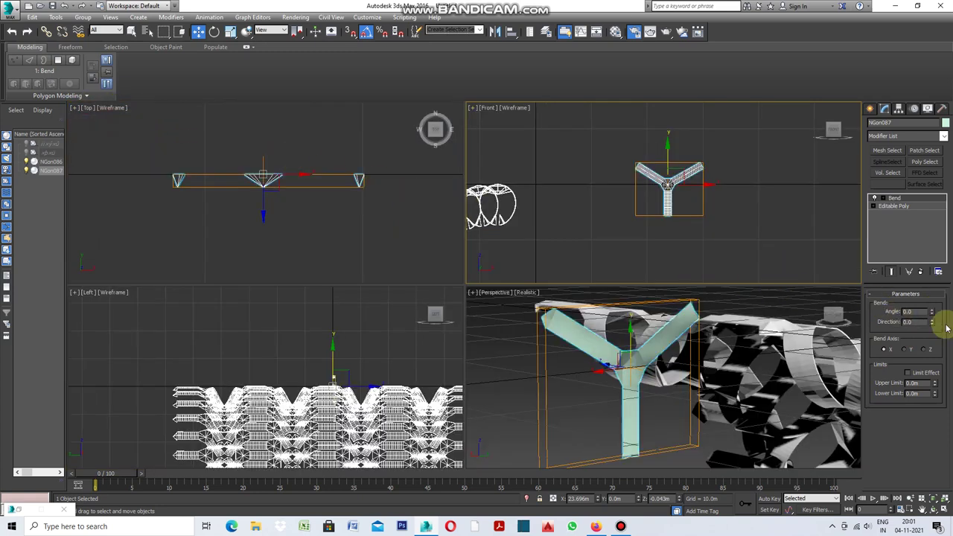
Step: Set the Bend angle to about -271.5 degrees so the arms curl into a near-ring
mouse_move(932, 315)
left_mouse_down()
mouse_move(884, 82)
mouse_move(855, 28)
mouse_move(848, 510)
mouse_move(850, 17)
mouse_move(891, 85)
mouse_move(898, 340)
mouse_move(883, 447)
mouse_move(849, 510)
mouse_move(820, 46)
mouse_move(802, 73)
left_mouse_up()
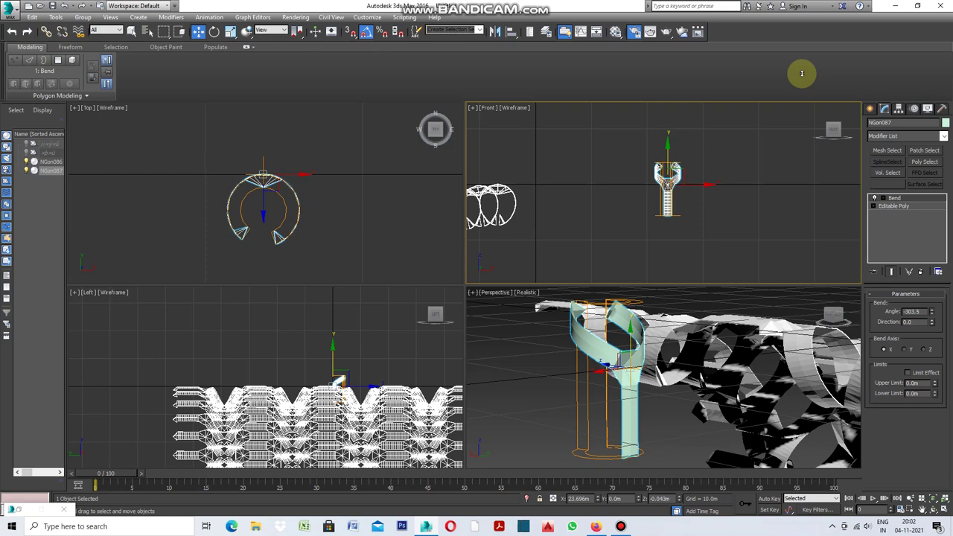
left_click_drag(801, 73, 805, 67)
mouse_move(823, 40)
left_mouse_down()
mouse_move(841, 6)
mouse_move(868, 469)
mouse_move(876, 449)
mouse_move(871, 524)
mouse_move(889, 8)
mouse_move(898, 101)
left_mouse_up()
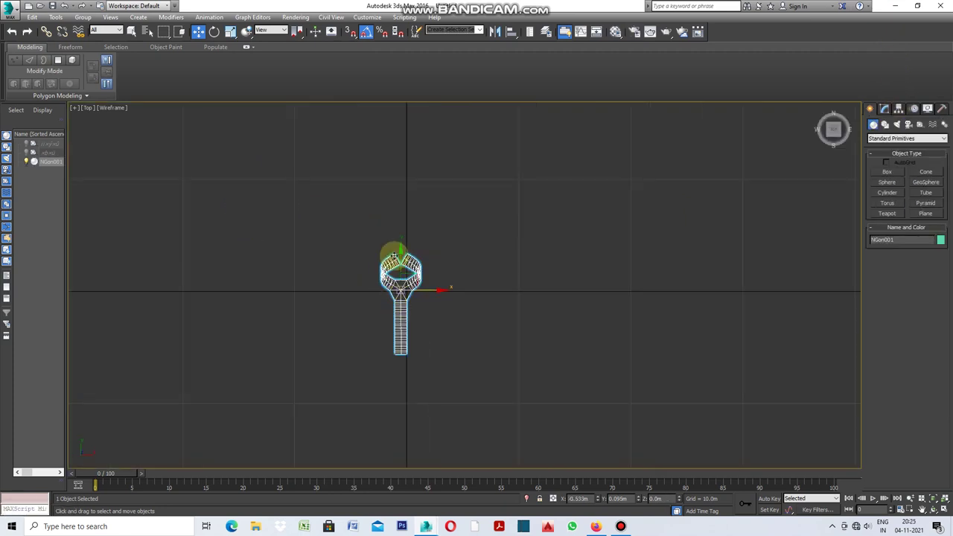
Step: Clone the module once upward as NGon002, directly above NGon001
scroll(395, 254, "up", 2)
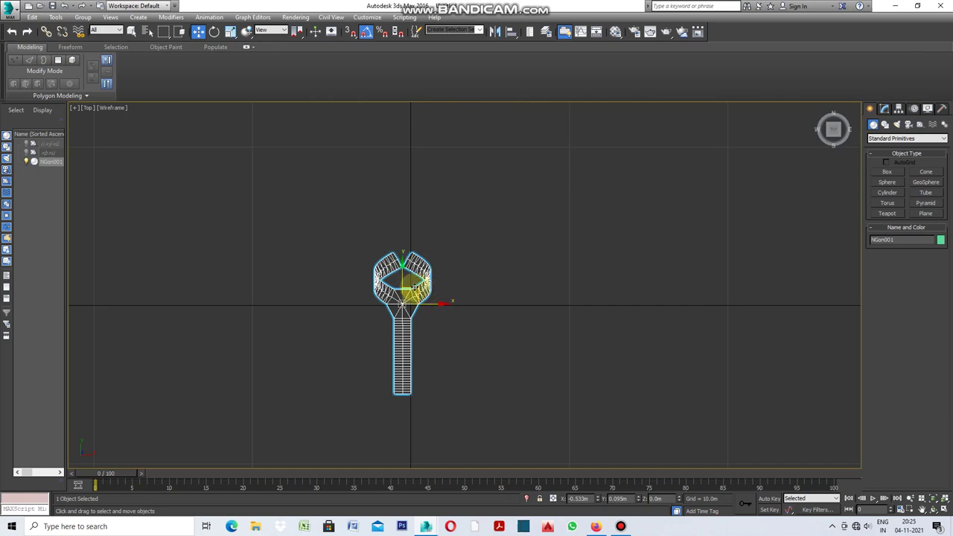
left_click_drag(402, 282, 406, 141, "shift")
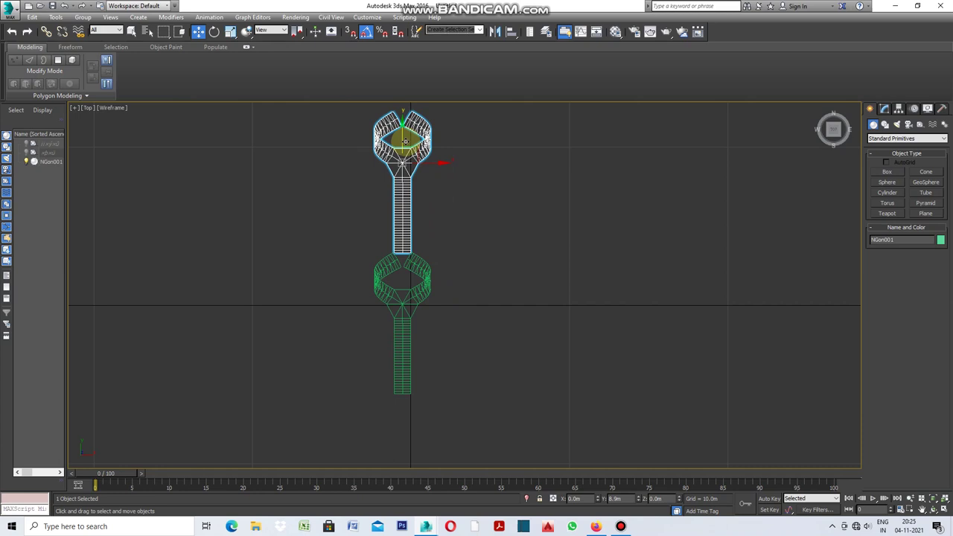
left_click_drag(406, 141, 406, 145, "shift")
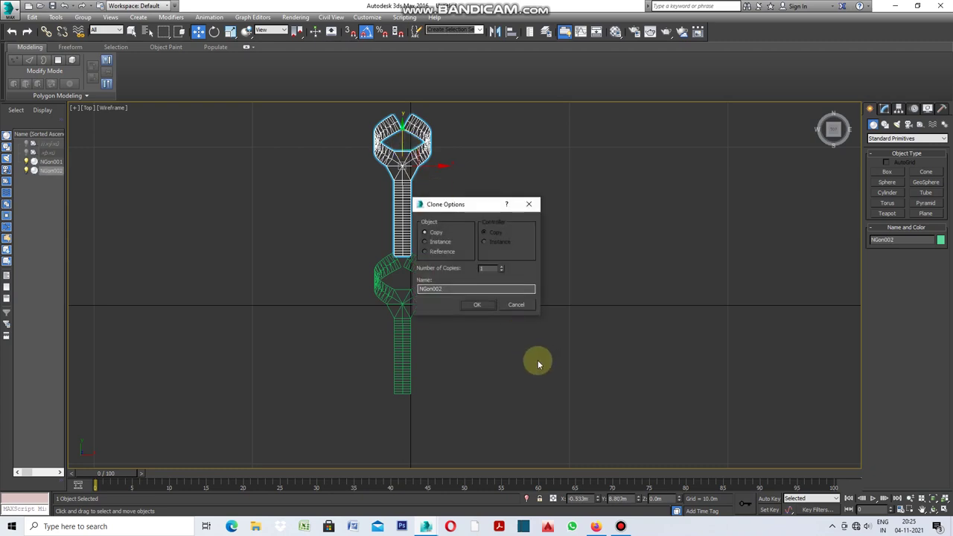
left_click(486, 308)
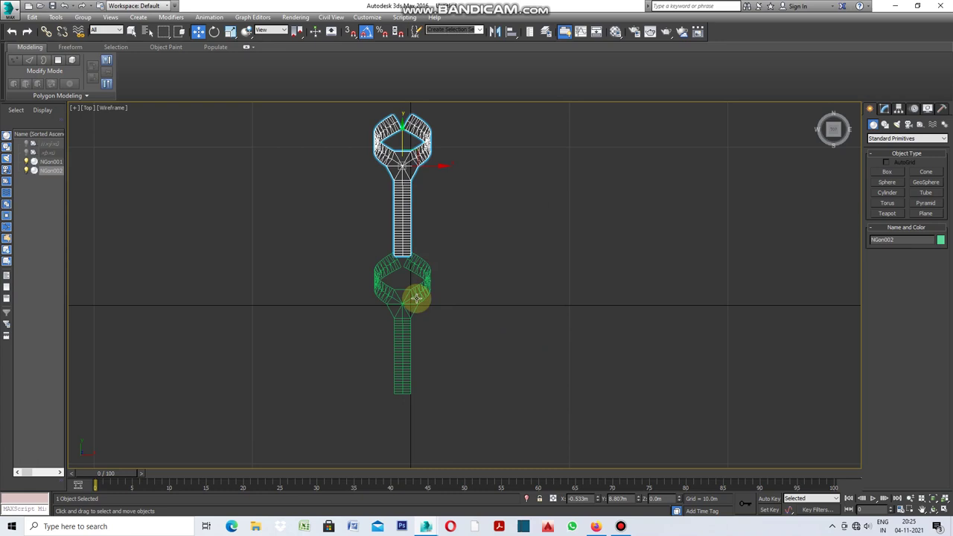
scroll(402, 283, "down", 2)
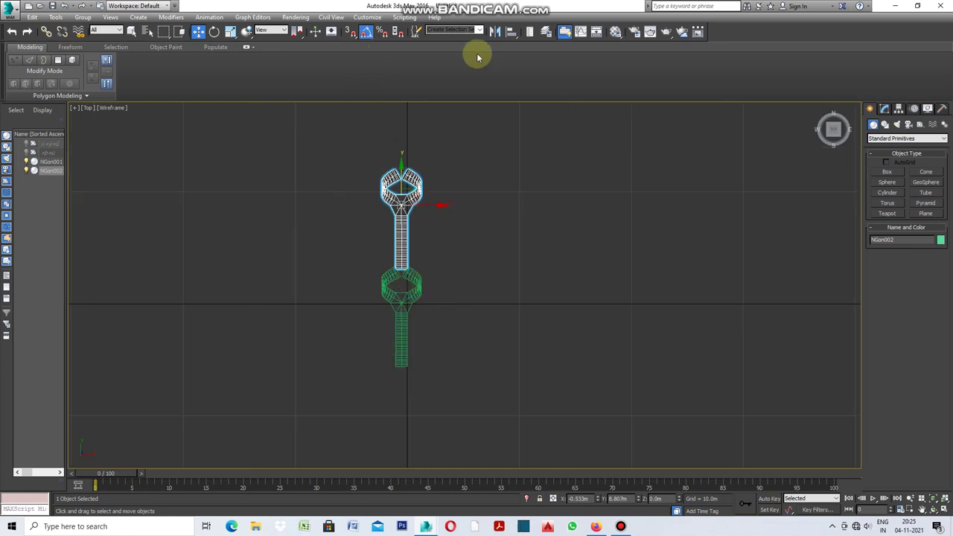
Step: Rotate the copy NGon002 by -180 degrees about Z
left_click(214, 31)
left_click_drag(443, 182, 496, 258)
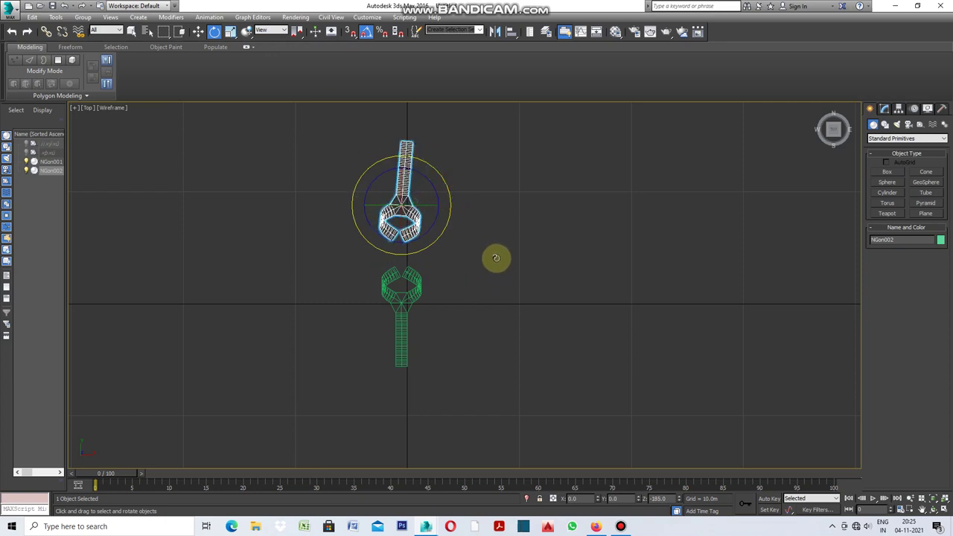
left_click_drag(498, 256, 499, 253)
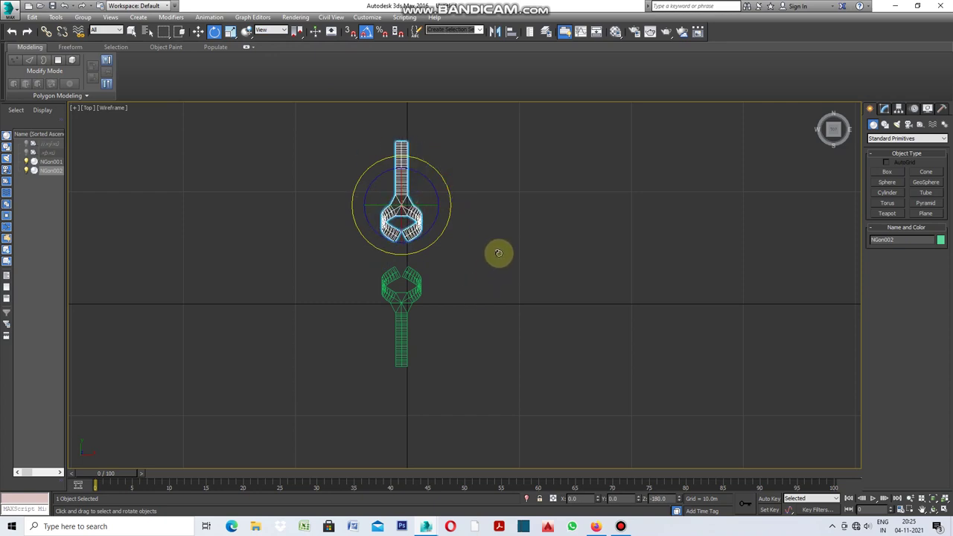
scroll(420, 170, "up", 2)
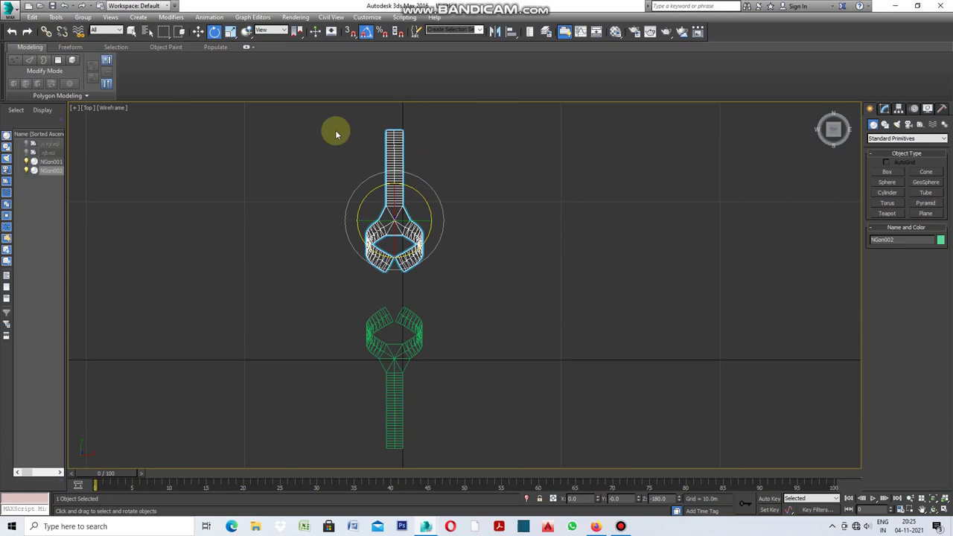
Step: Move the flipped copy down so it sits head-to-head with NGon001
left_click(198, 32)
scroll(385, 198, "up", 1)
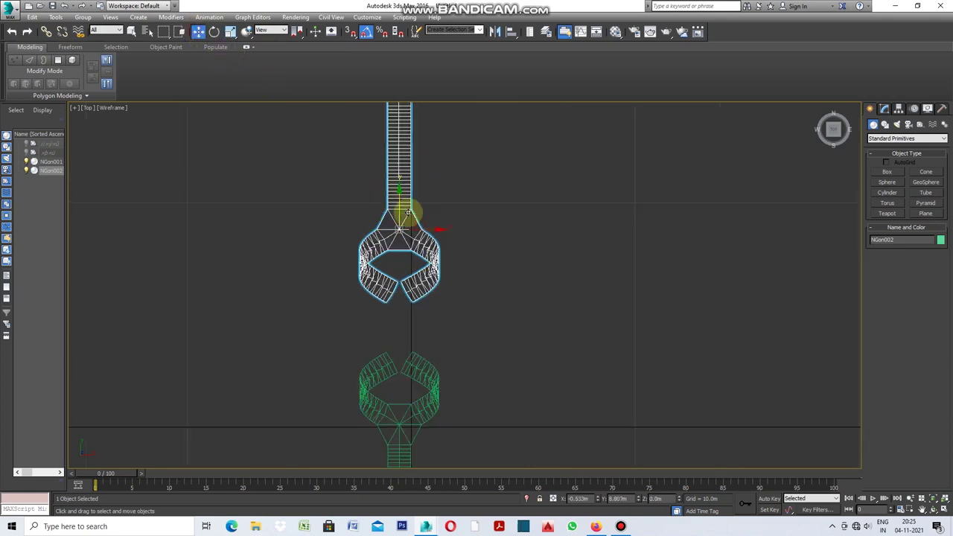
left_click_drag(400, 206, 401, 256)
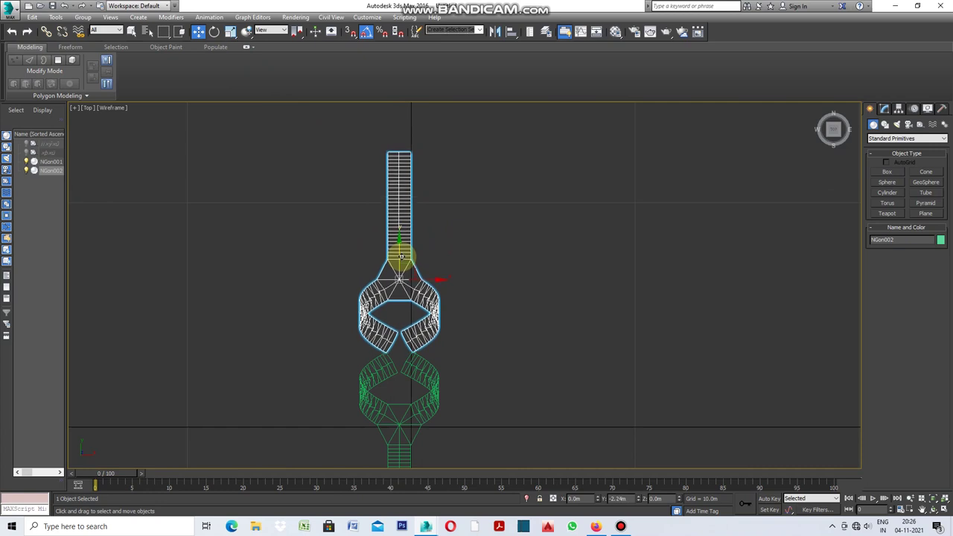
left_click_drag(401, 256, 400, 256)
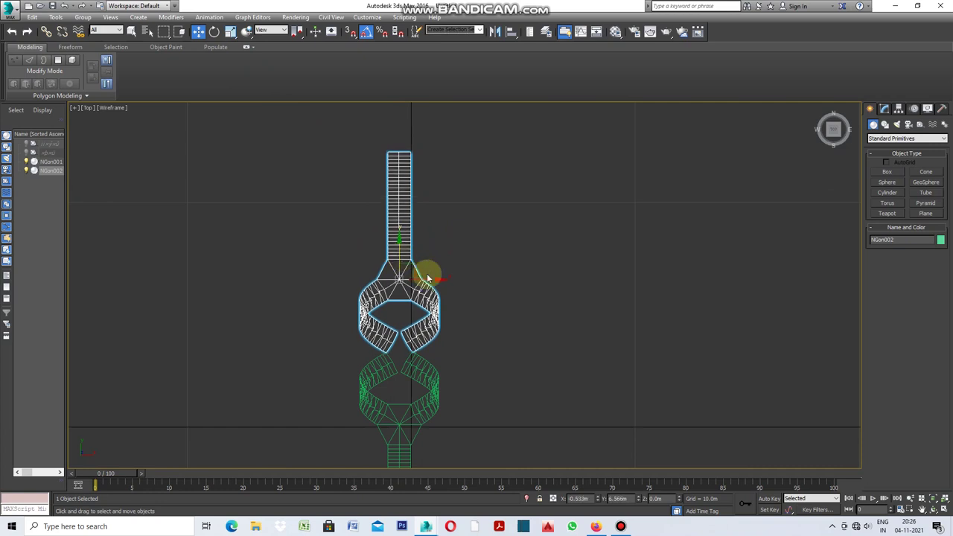
scroll(438, 197, "down", 2)
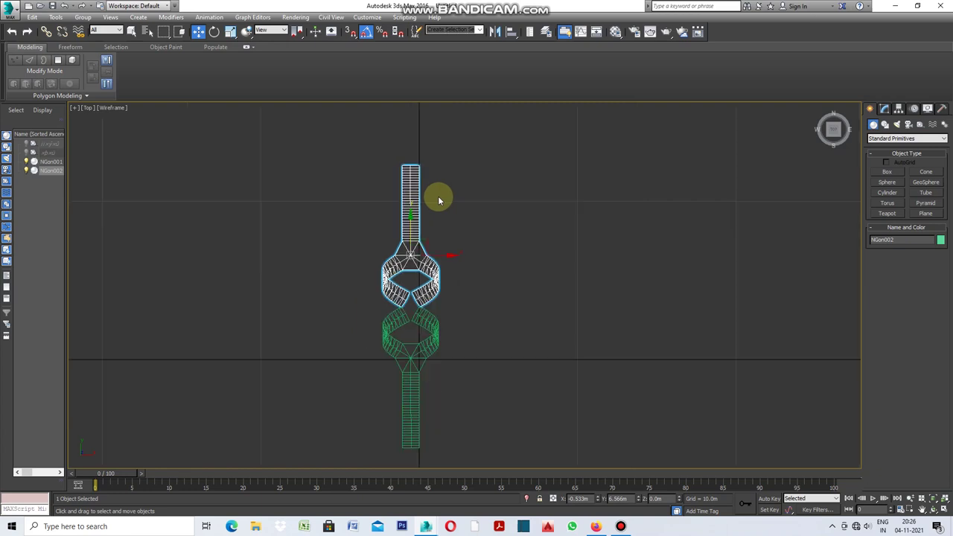
Step: Select both halves of the mirrored module pair
left_click(537, 323)
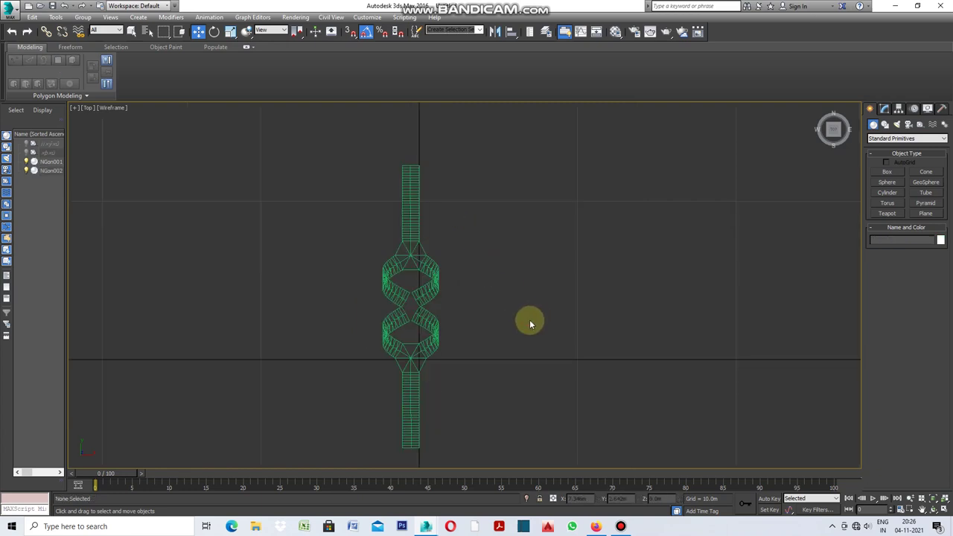
scroll(332, 251, "down", 3)
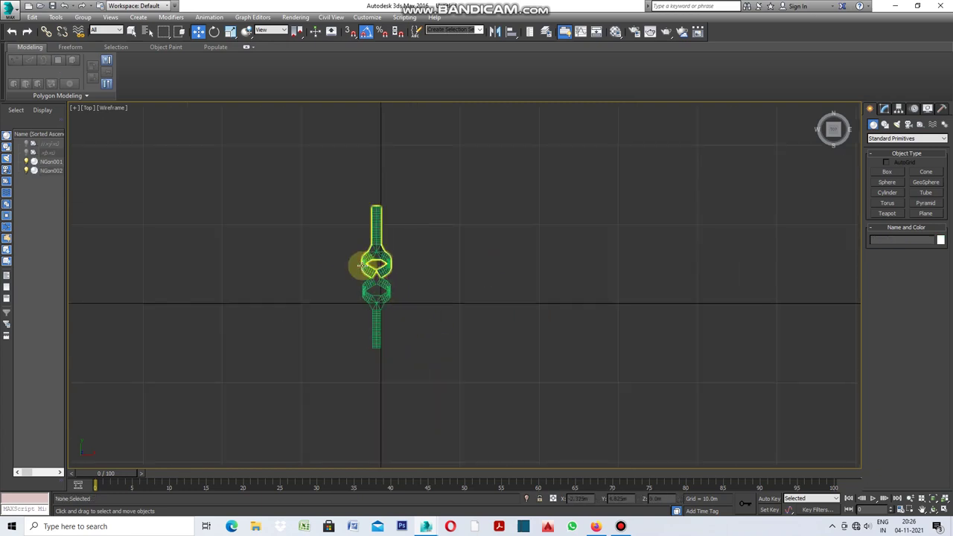
scroll(372, 266, "up", 3)
left_click_drag(467, 233, 348, 347)
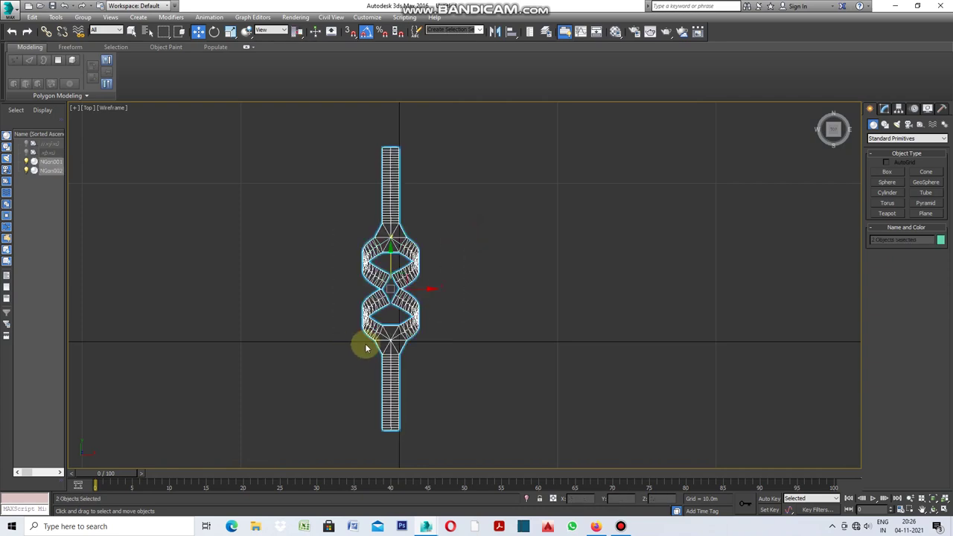
scroll(463, 318, "down", 2)
scroll(405, 313, "up", 2)
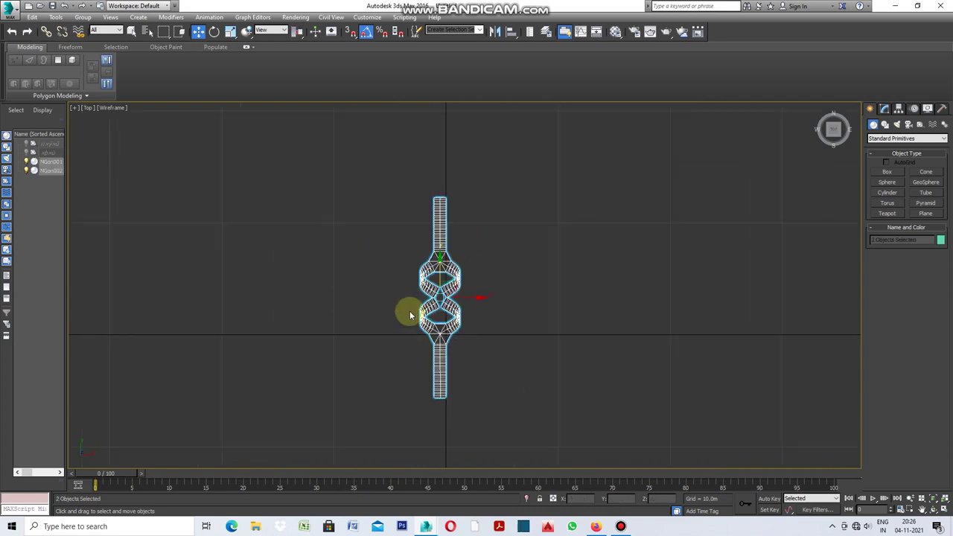
Step: Clone the pair sideways into 15 copies, forming the row NGon001–NGon032
left_click_drag(471, 300, 431, 306, "shift")
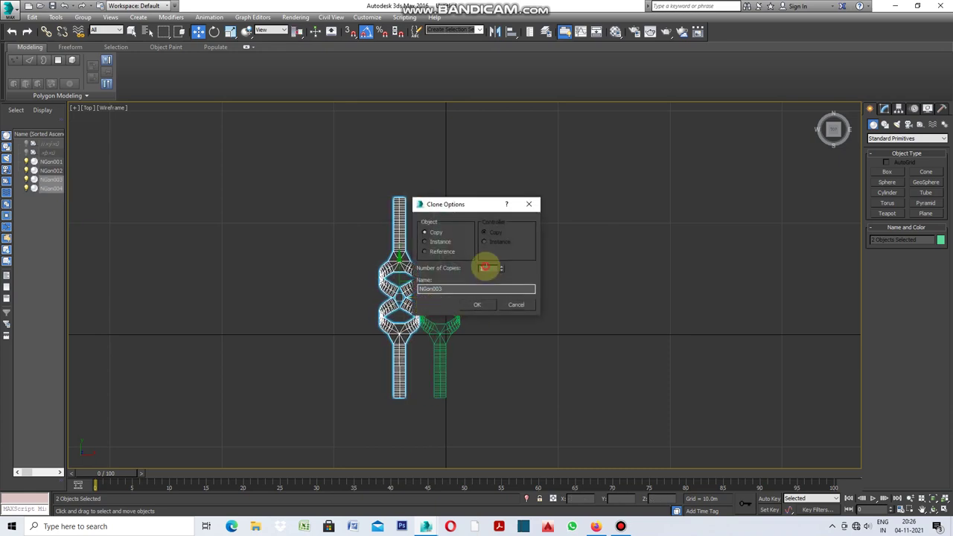
type("115")
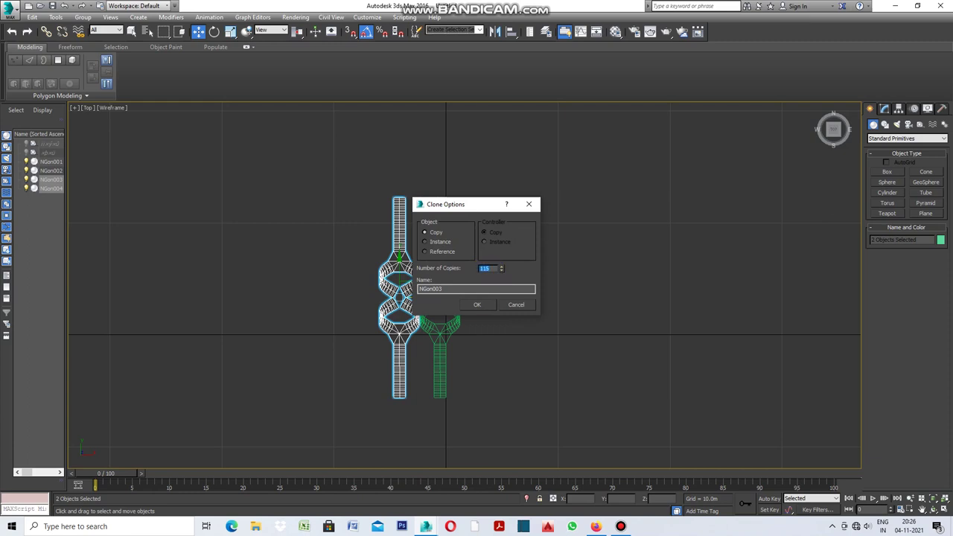
left_click(480, 307)
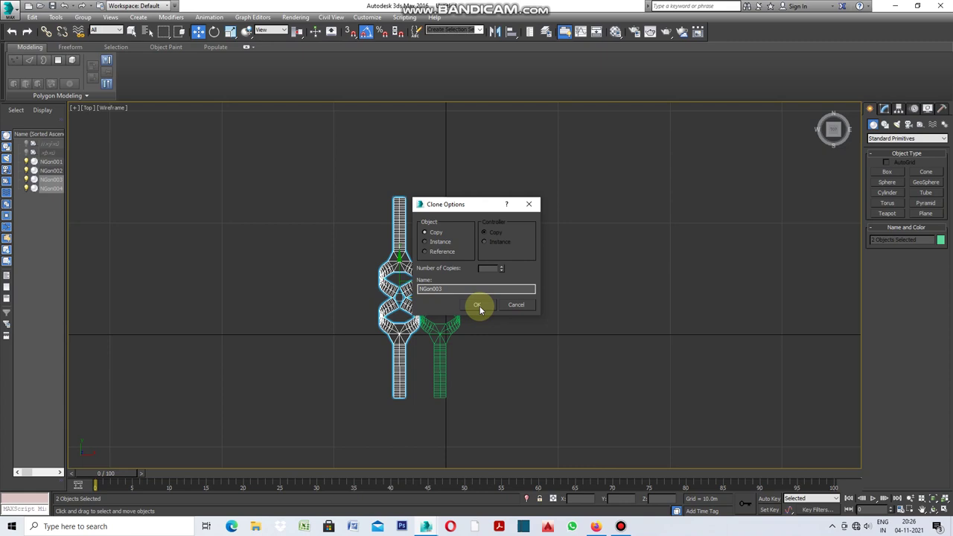
type("15")
left_click(480, 307)
Step: Select the whole 32-module row
scroll(581, 315, "down", 2)
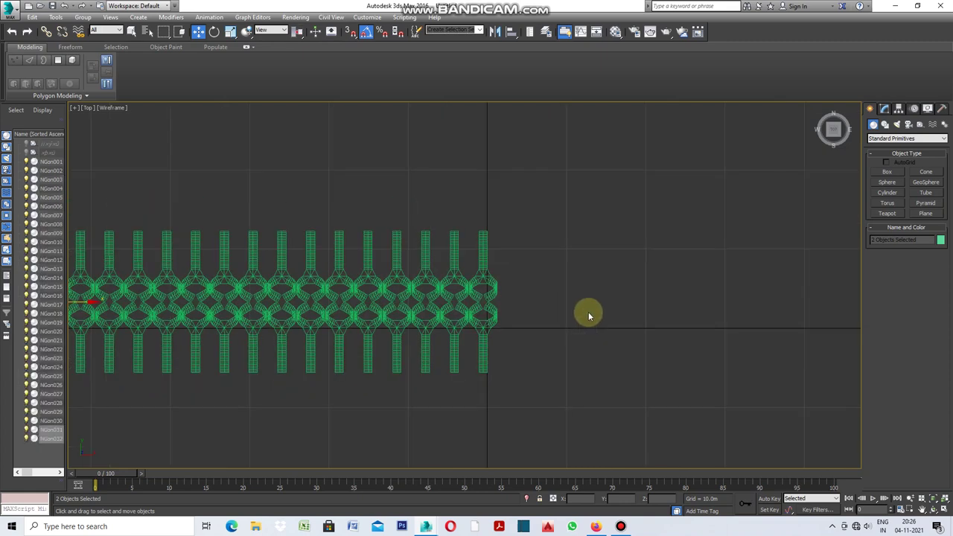
scroll(593, 316, "down", 4)
left_click(430, 349)
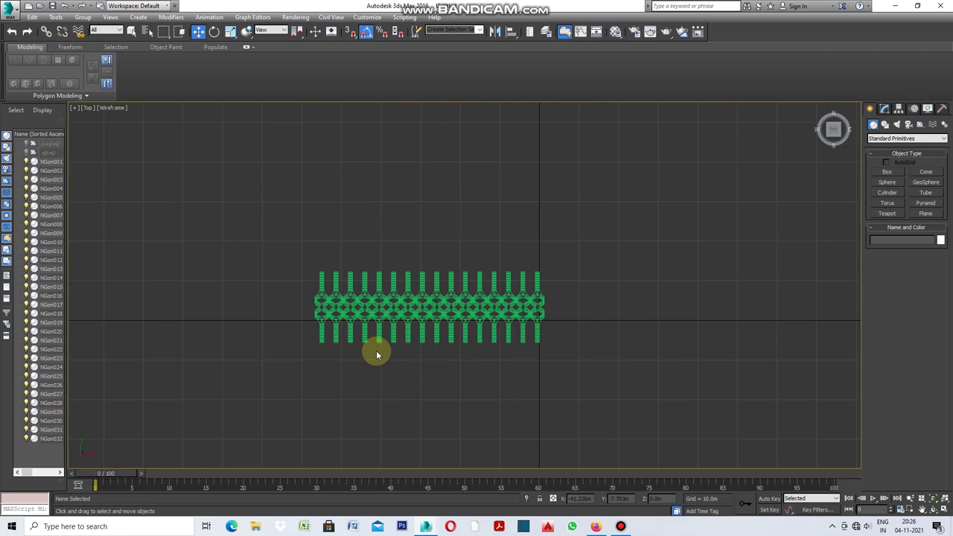
scroll(376, 354, "up", 2)
scroll(618, 305, "up", 2)
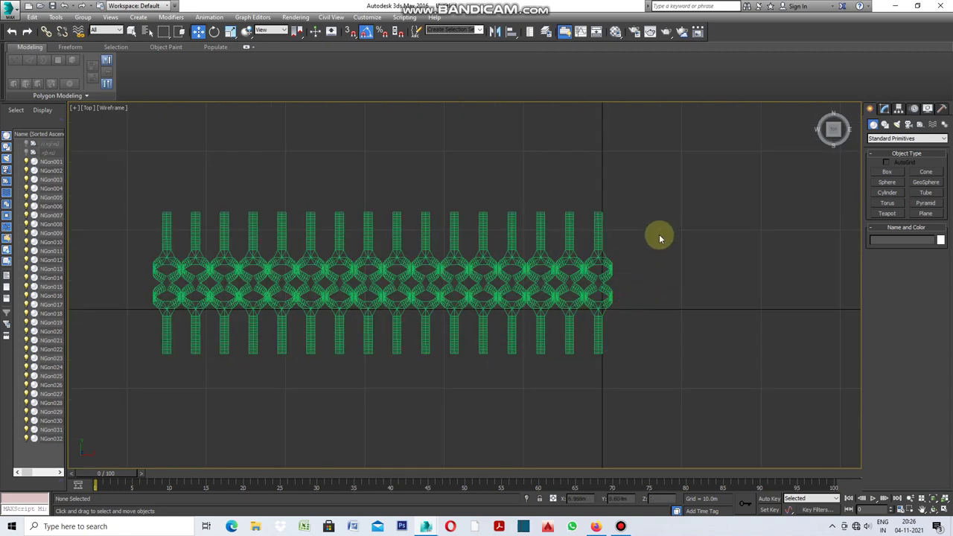
left_click_drag(660, 214, 143, 371)
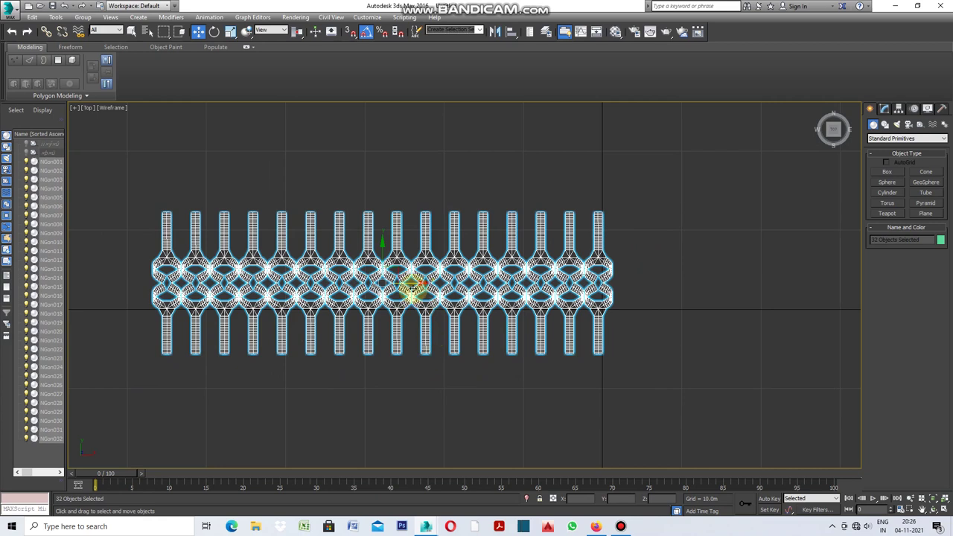
Step: Copy the row once upward and shift the copy slightly to the right
left_click_drag(381, 255, 386, 136, "shift")
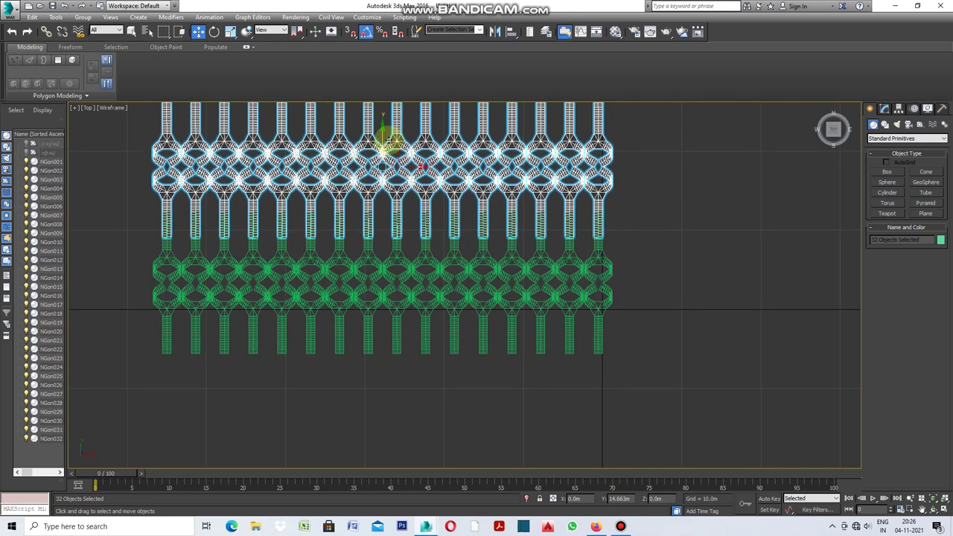
left_click_drag(385, 136, 397, 110, "shift")
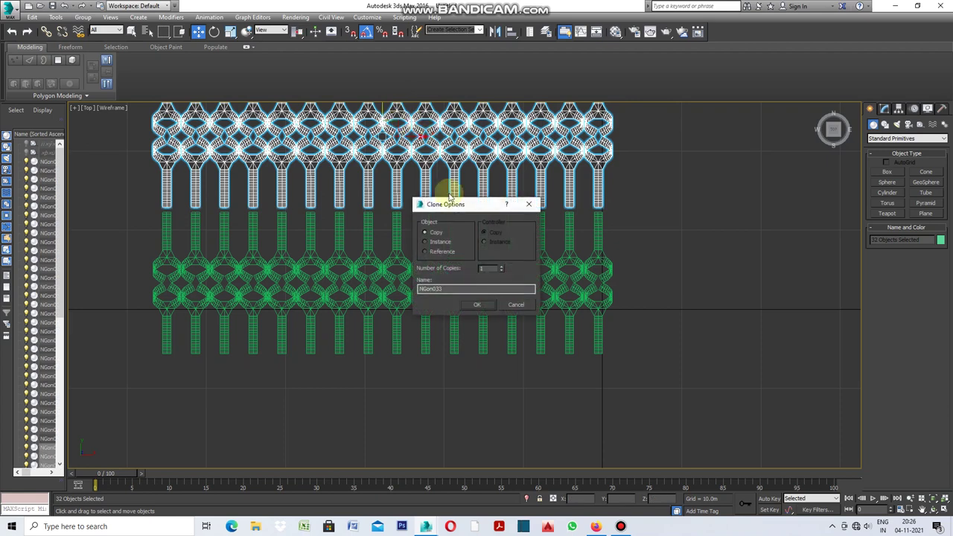
left_click(469, 302)
mouse_move(419, 137)
left_mouse_down()
mouse_move(432, 139)
mouse_move(436, 187)
left_mouse_up()
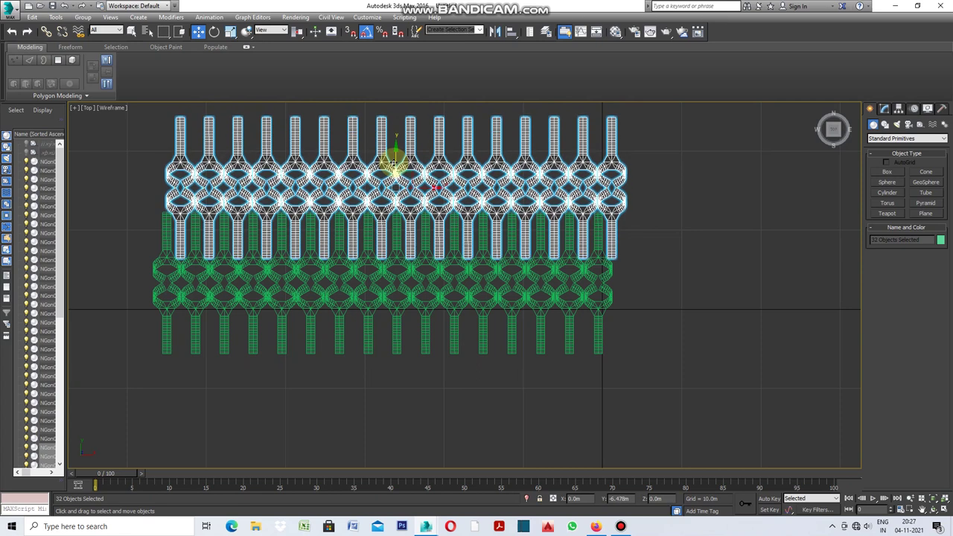
Step: Delete the stray module NGon037 at the array's right edge
scroll(294, 328, "down", 5)
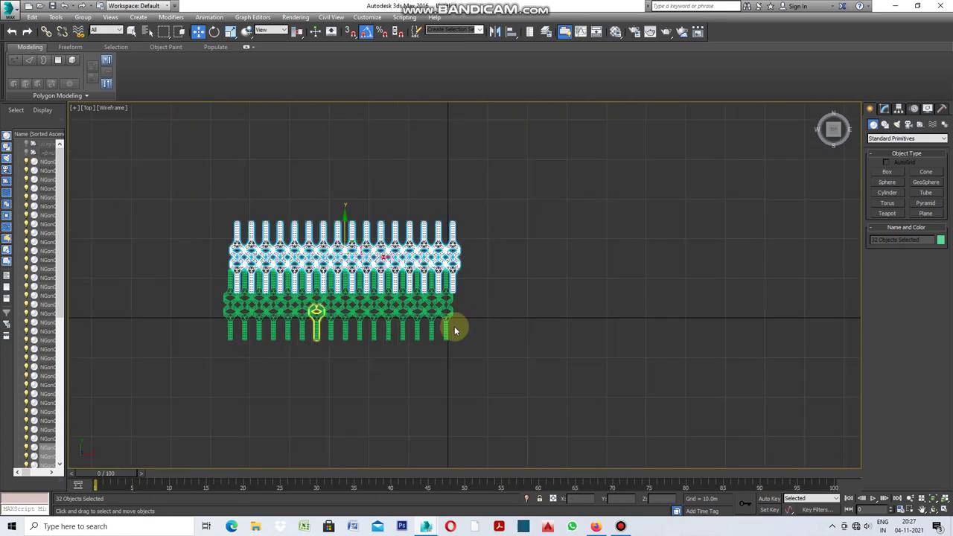
left_click(541, 319)
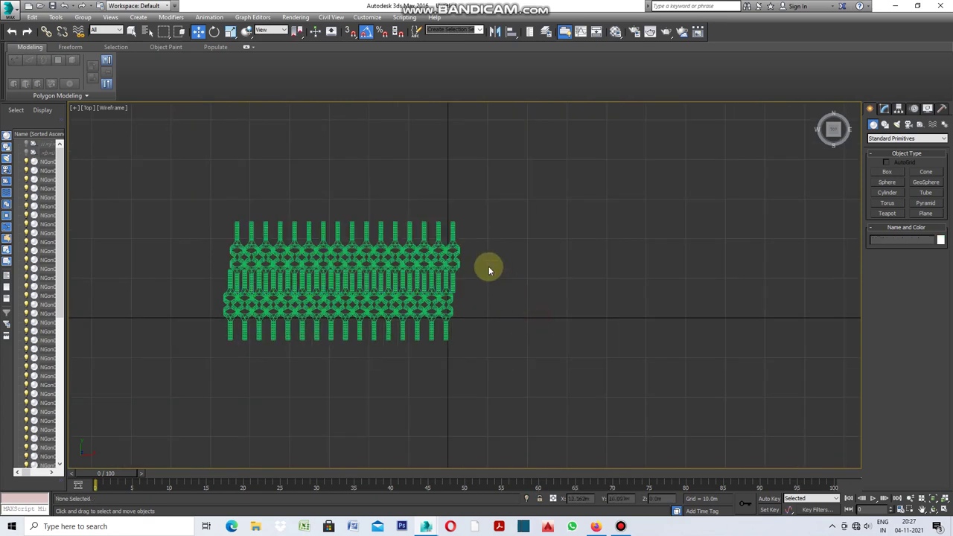
left_click(454, 248)
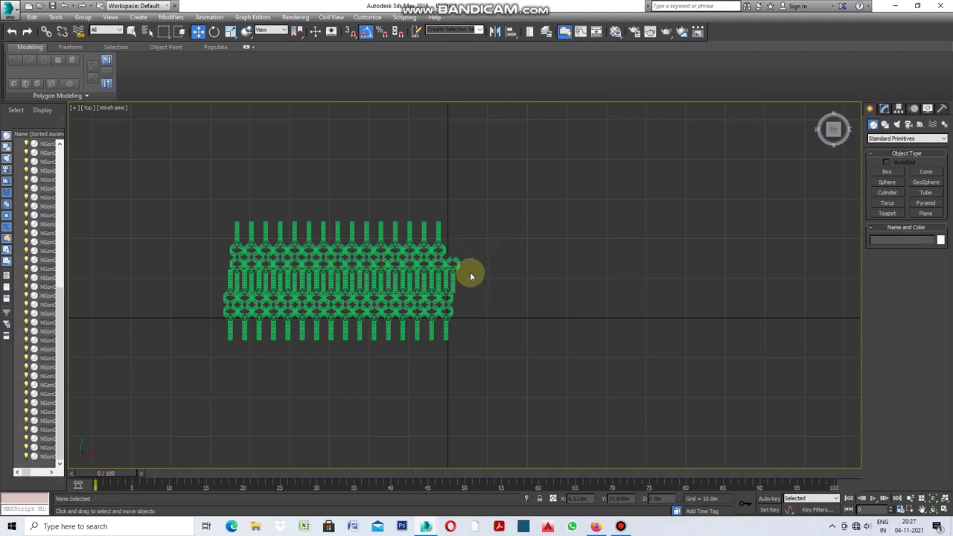
key("Delete")
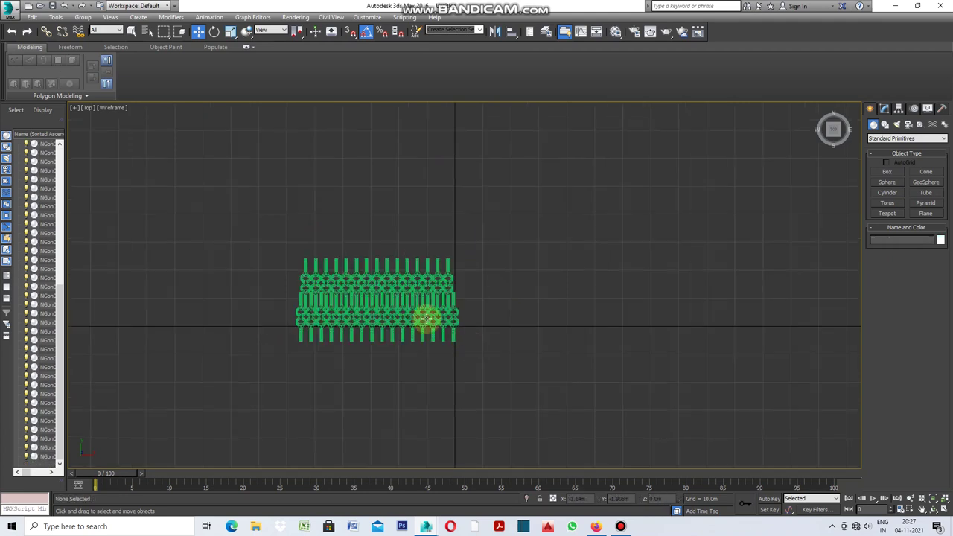
Step: Select the whole 62-module double row and clone it upward into multiple copies
middle_click_drag(459, 270, 503, 292)
left_click_drag(541, 245, 413, 343)
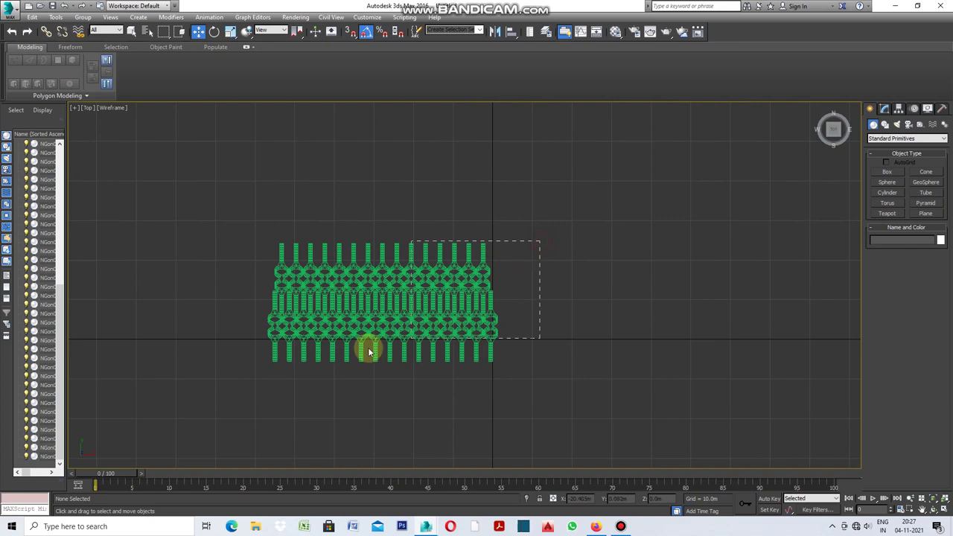
left_click_drag(235, 371, 235, 372)
scroll(415, 340, "up", 2)
scroll(419, 372, "up", 1)
scroll(402, 387, "down", 1)
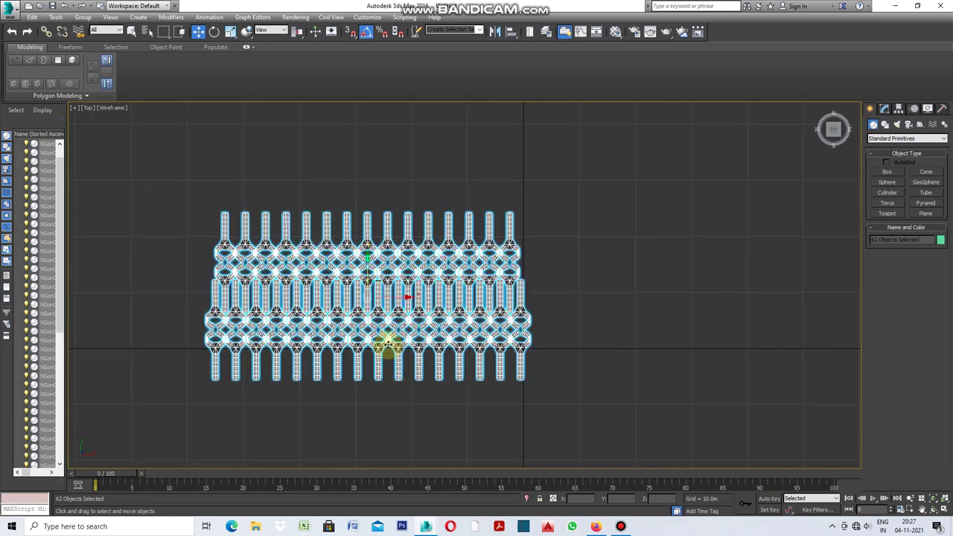
mouse_move(367, 269)
left_mouse_down("shift")
mouse_move(377, 130)
mouse_move(375, 138)
left_mouse_up("shift")
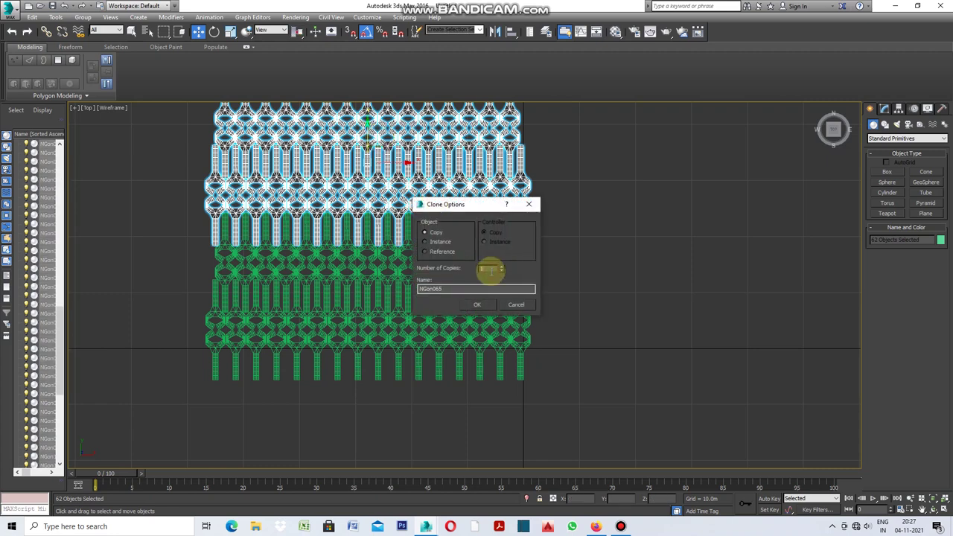
left_click(479, 306)
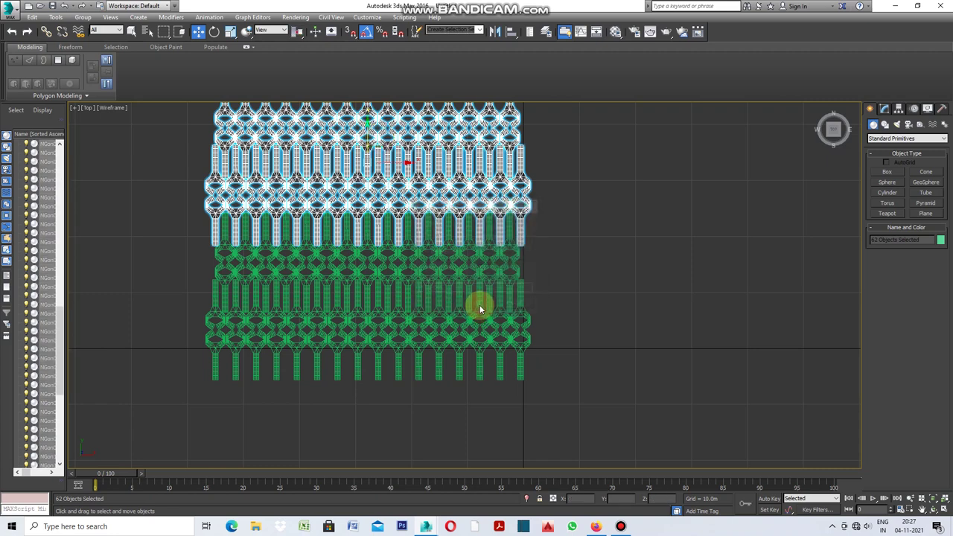
left_click(561, 347)
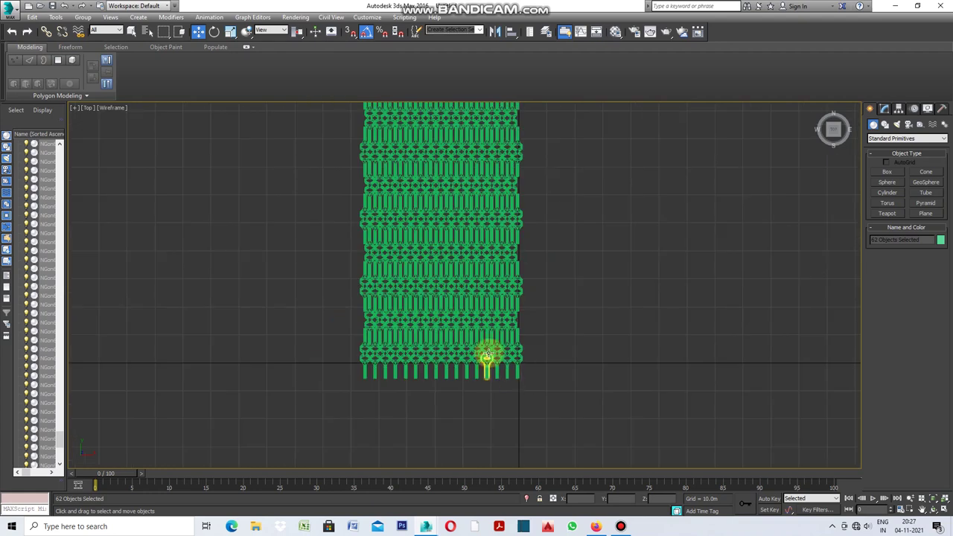
scroll(489, 353, "down", 5)
scroll(489, 357, "down", 4)
scroll(491, 285, "up", 2)
left_click(533, 294)
scroll(506, 256, "up", 1)
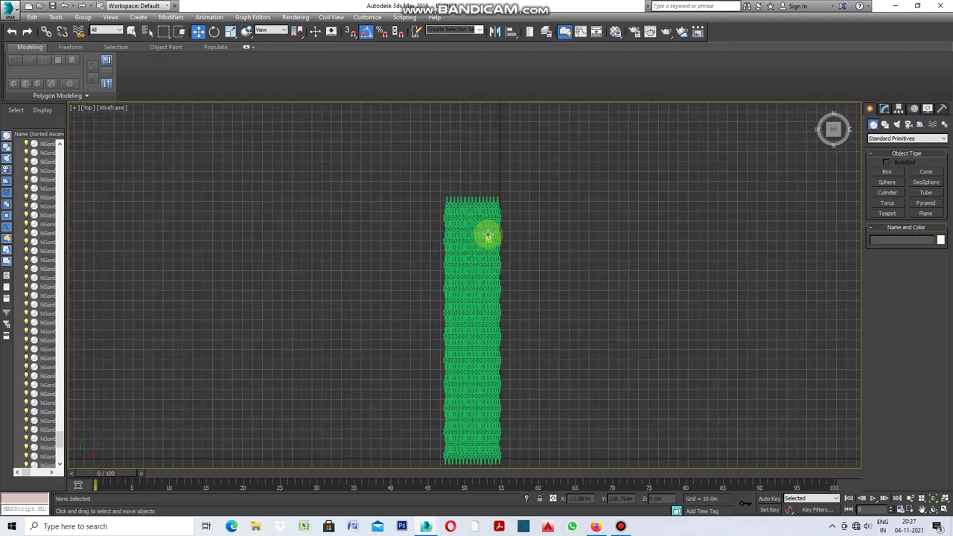
scroll(507, 256, "up", 2)
scroll(442, 194, "up", 3)
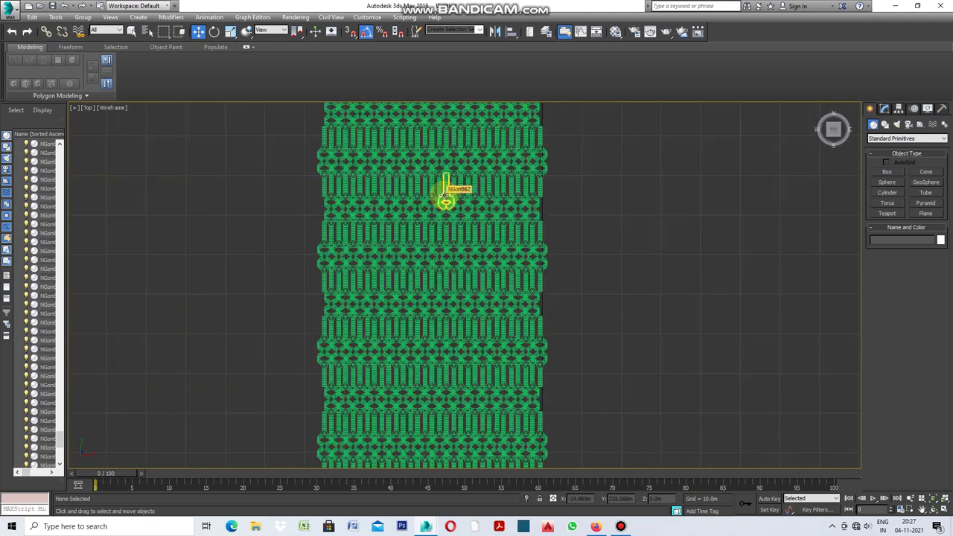
scroll(458, 205, "down", 2)
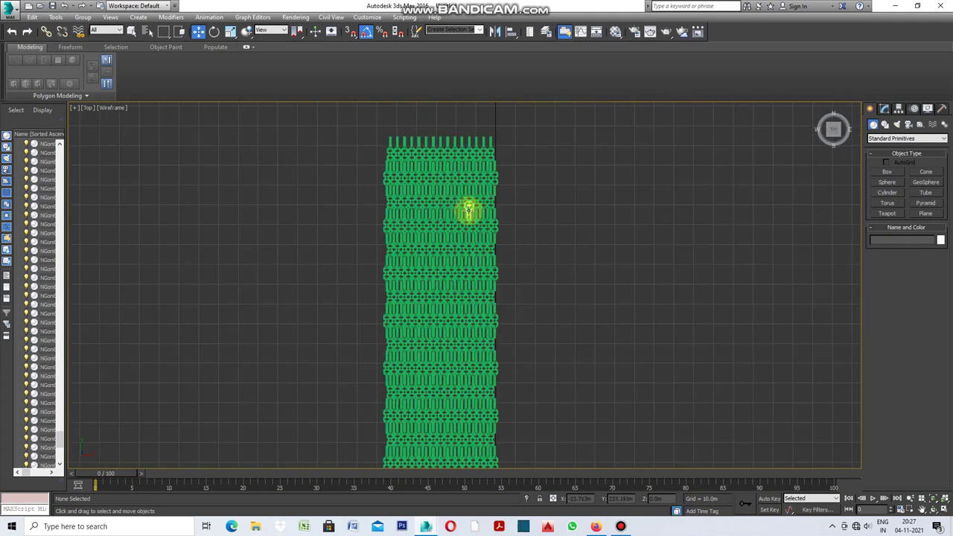
scroll(468, 210, "down", 2)
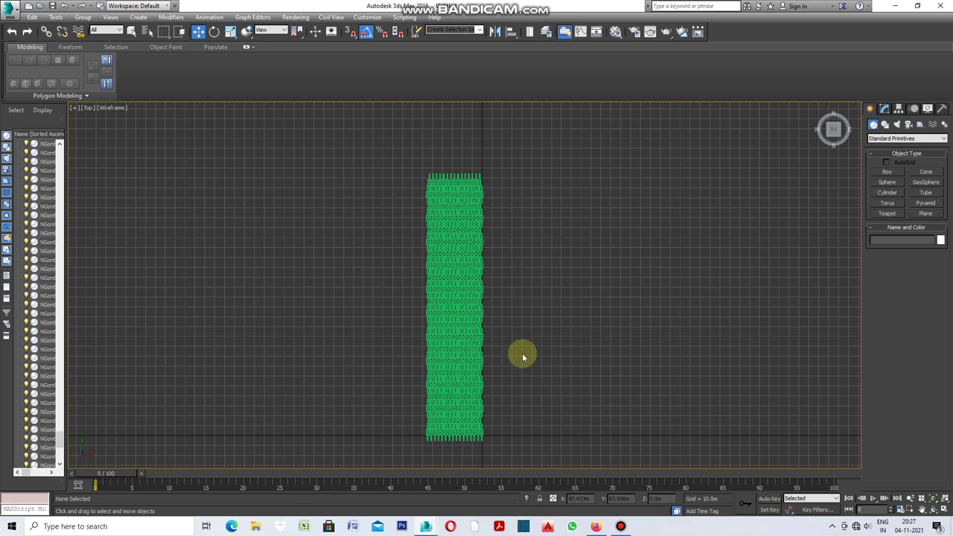
scroll(482, 442, "up", 2)
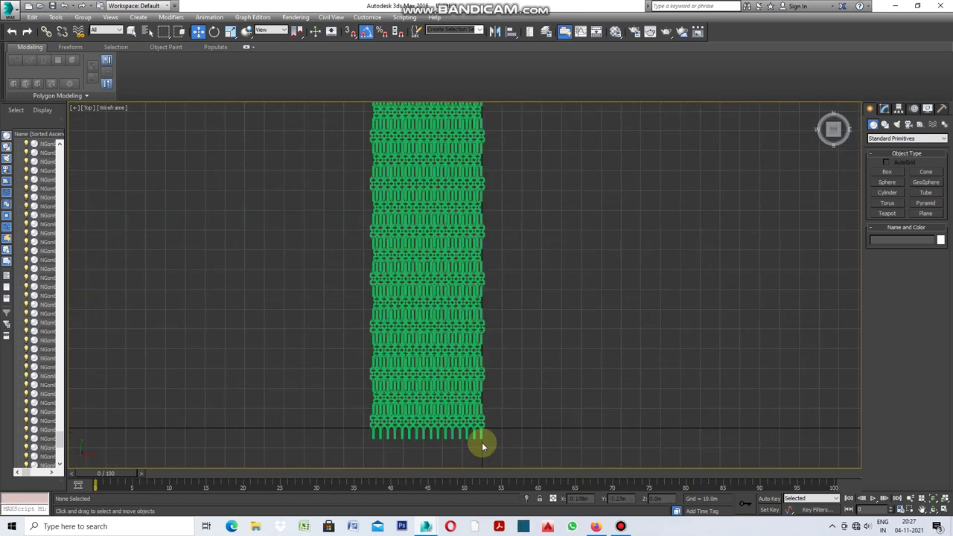
scroll(482, 443, "up", 1)
left_click(481, 435)
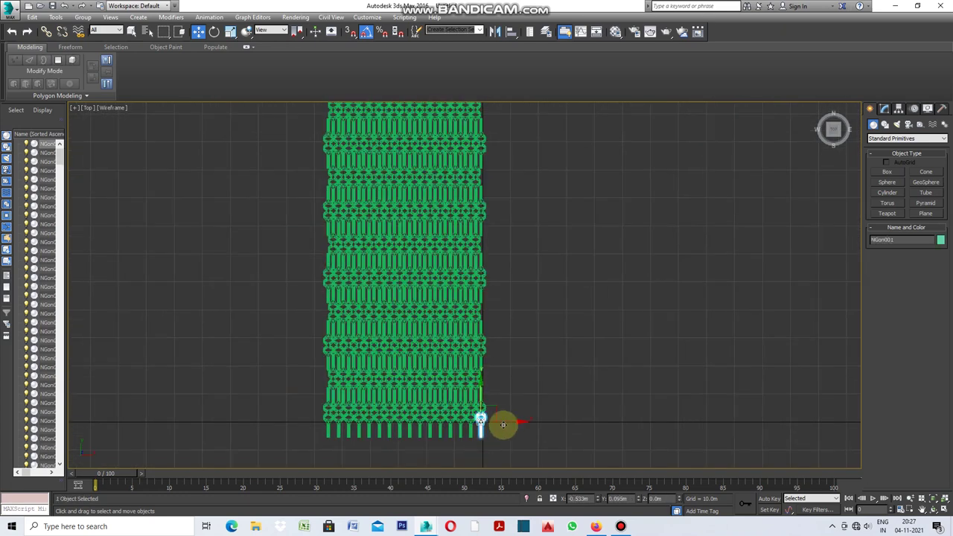
Step: Attach every listed NGon module to NGon001 at its Editable Poly level
left_click(885, 108)
left_click(887, 206)
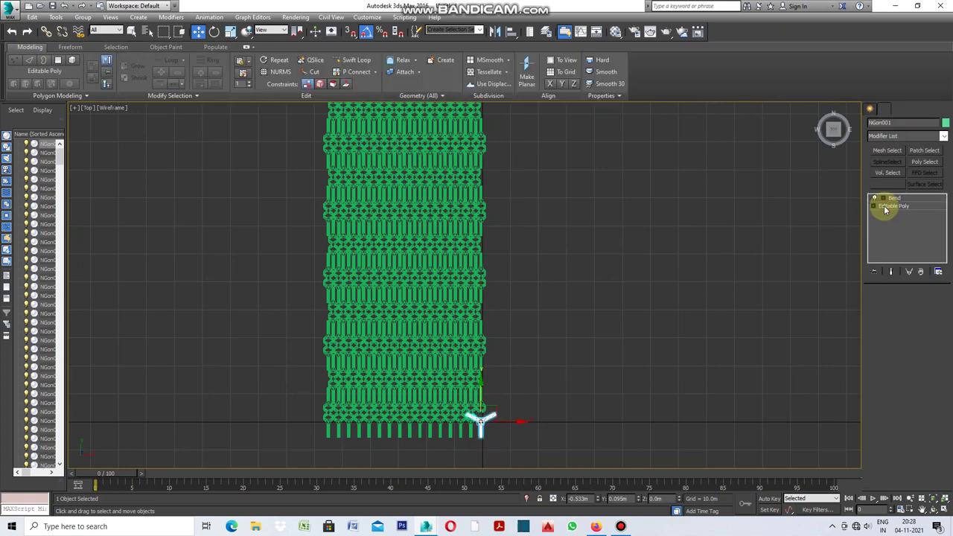
mouse_move(949, 339)
left_click_drag(949, 335, 949, 367)
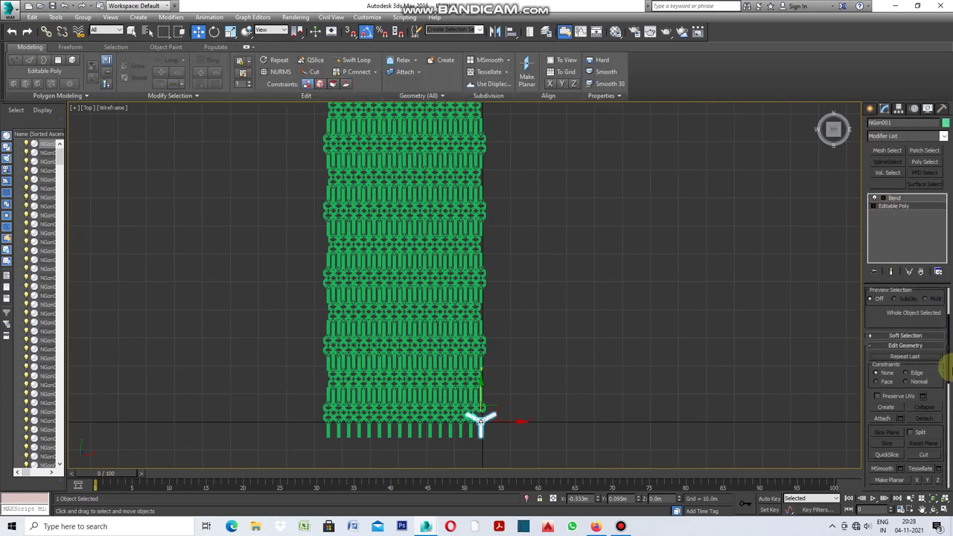
left_click(901, 420)
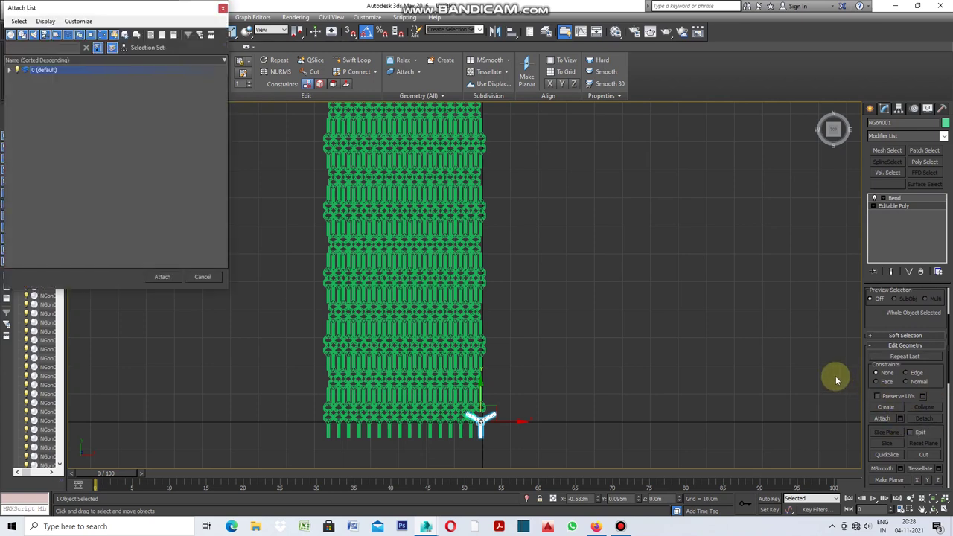
left_click(29, 36)
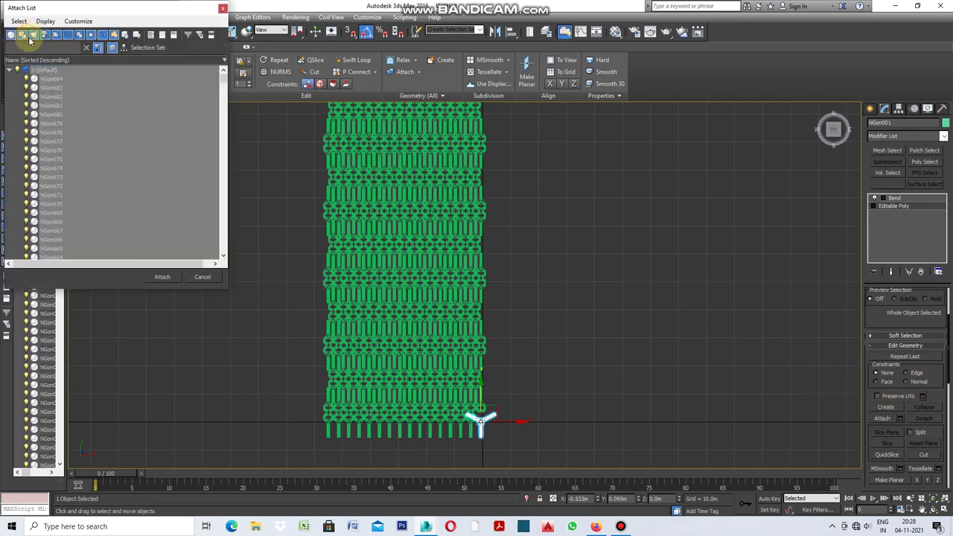
left_click(162, 277)
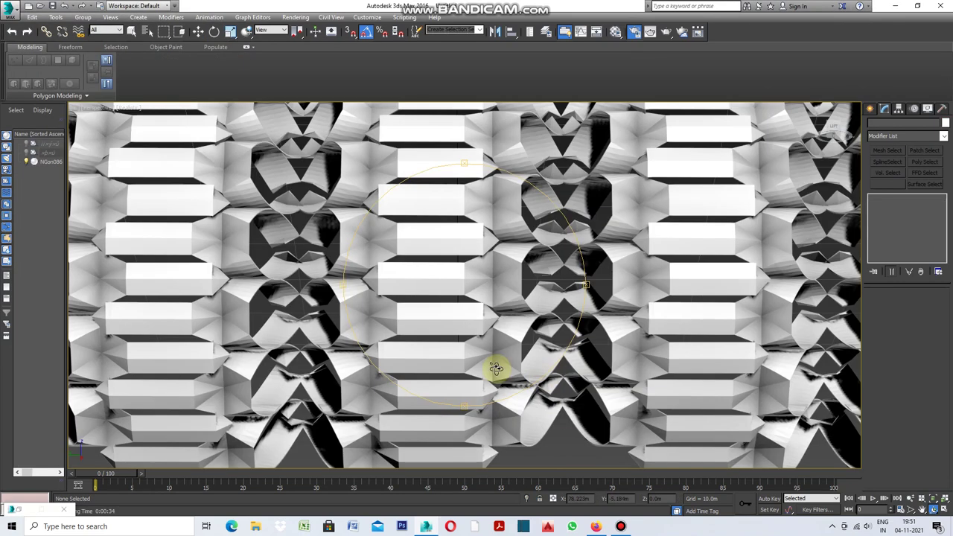
Step: Pan across the shaded perspective view to inspect the attached wavy facade
left_click(922, 510)
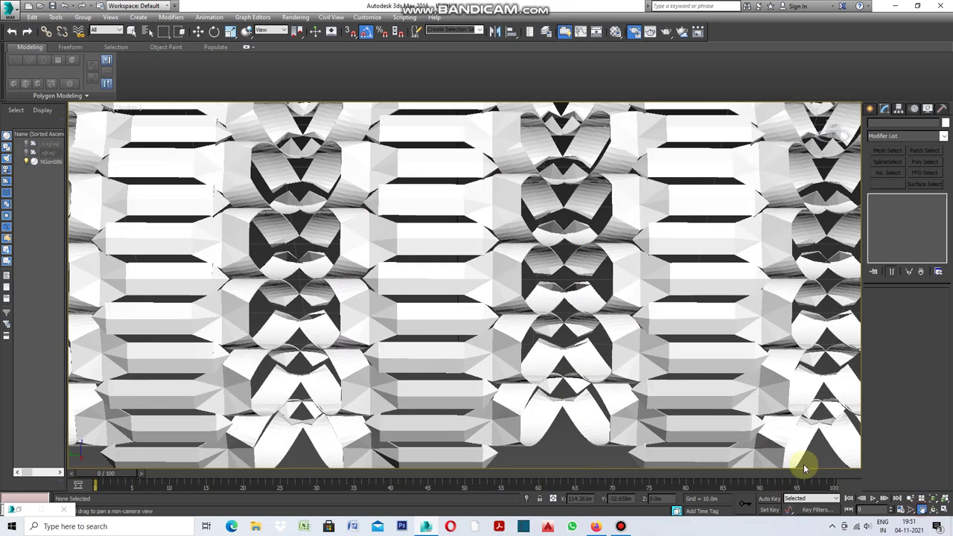
mouse_move(539, 311)
left_mouse_down()
mouse_move(557, 372)
mouse_move(556, 287)
mouse_move(634, 308)
mouse_move(702, 279)
left_mouse_up()
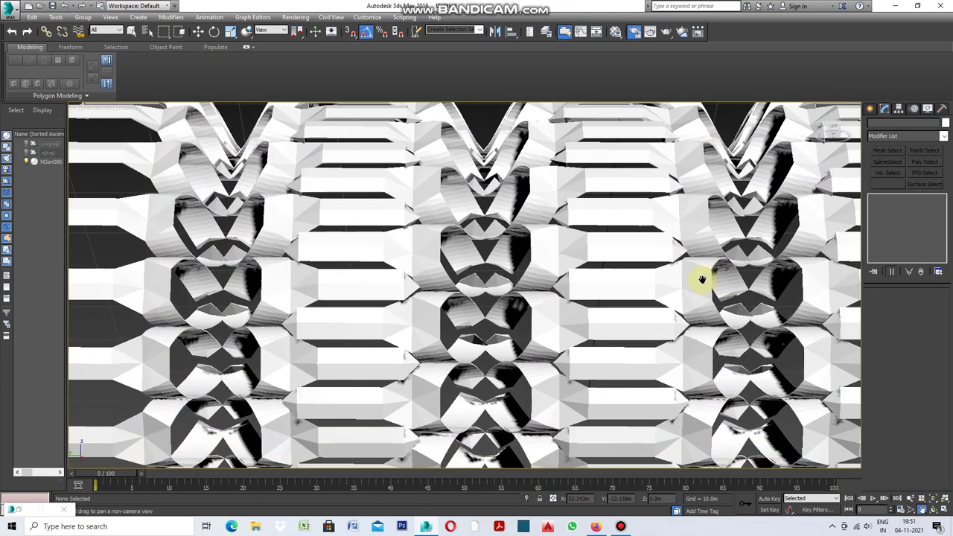
mouse_move(562, 316)
left_mouse_down()
mouse_move(680, 276)
mouse_move(629, 325)
mouse_move(534, 252)
mouse_move(570, 319)
mouse_move(457, 351)
mouse_move(628, 315)
left_mouse_up()
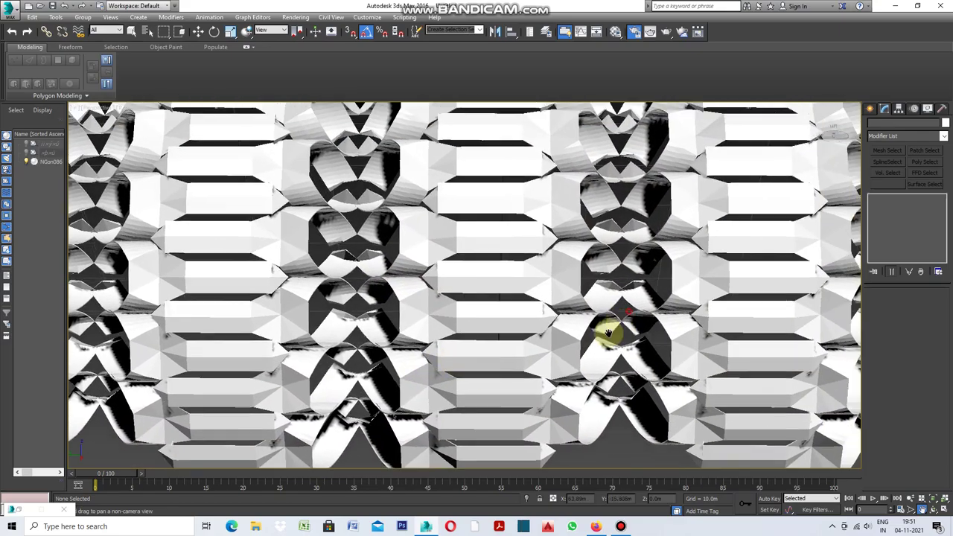